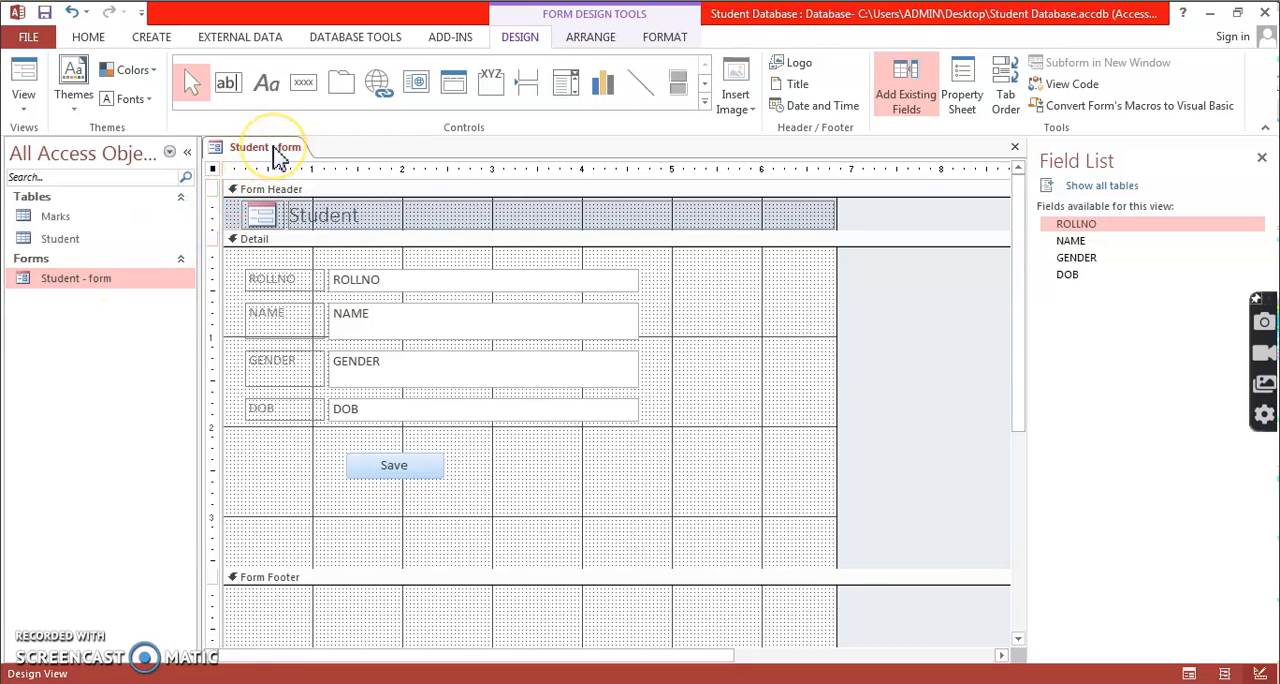
Add a command button beside the Save button with the Add New Record action and the text caption "Add New Record".
{"action": "left_click", "coordinate": [308, 88]}
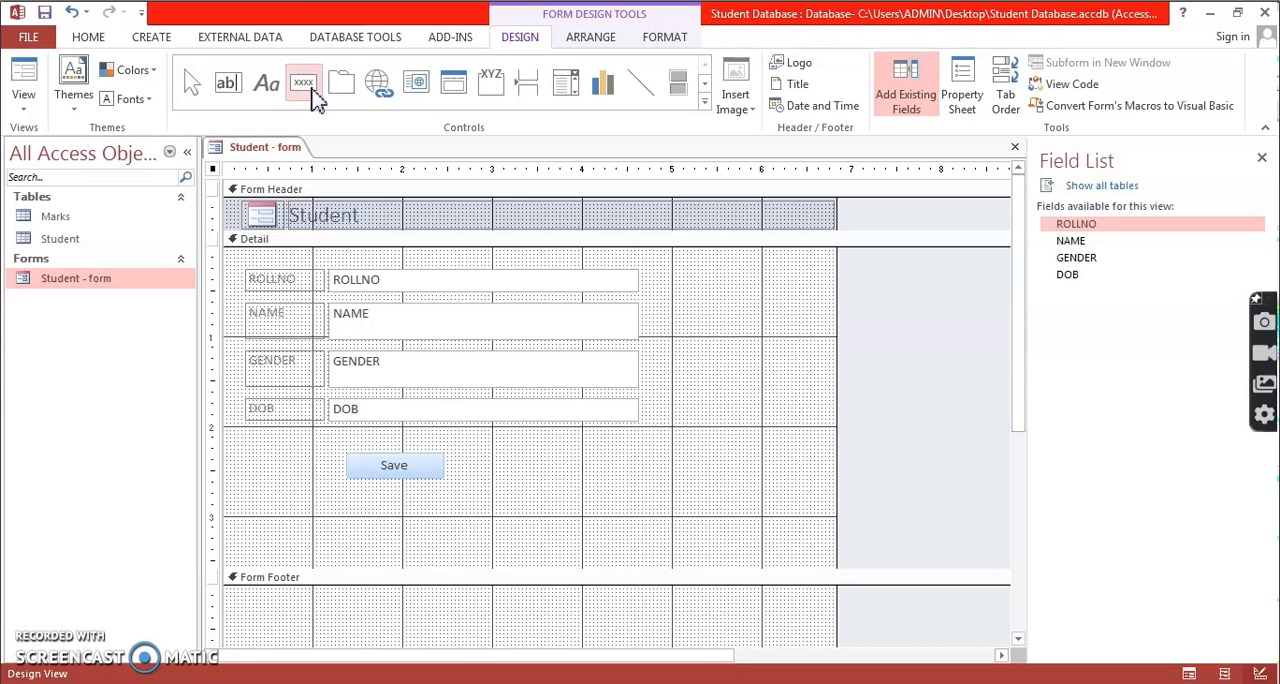
{"action": "left_click_drag", "start_coordinate": [486, 455], "coordinate": [623, 484]}
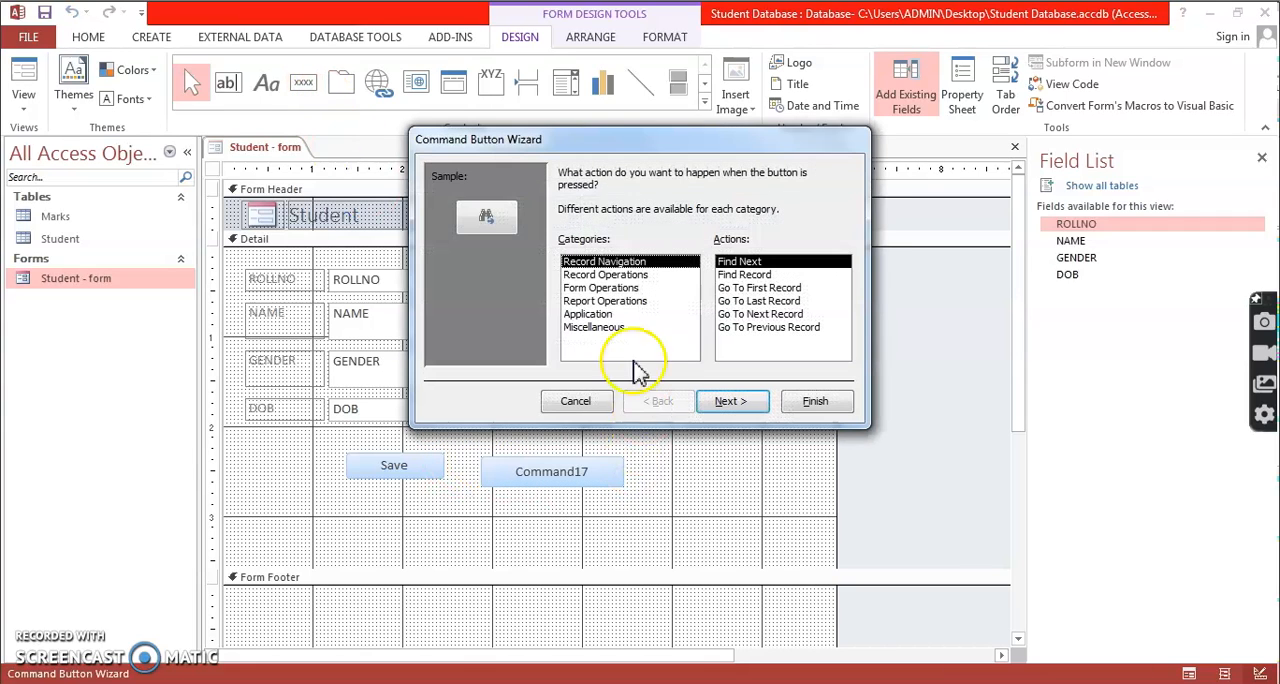
{"action": "left_click", "coordinate": [602, 274]}
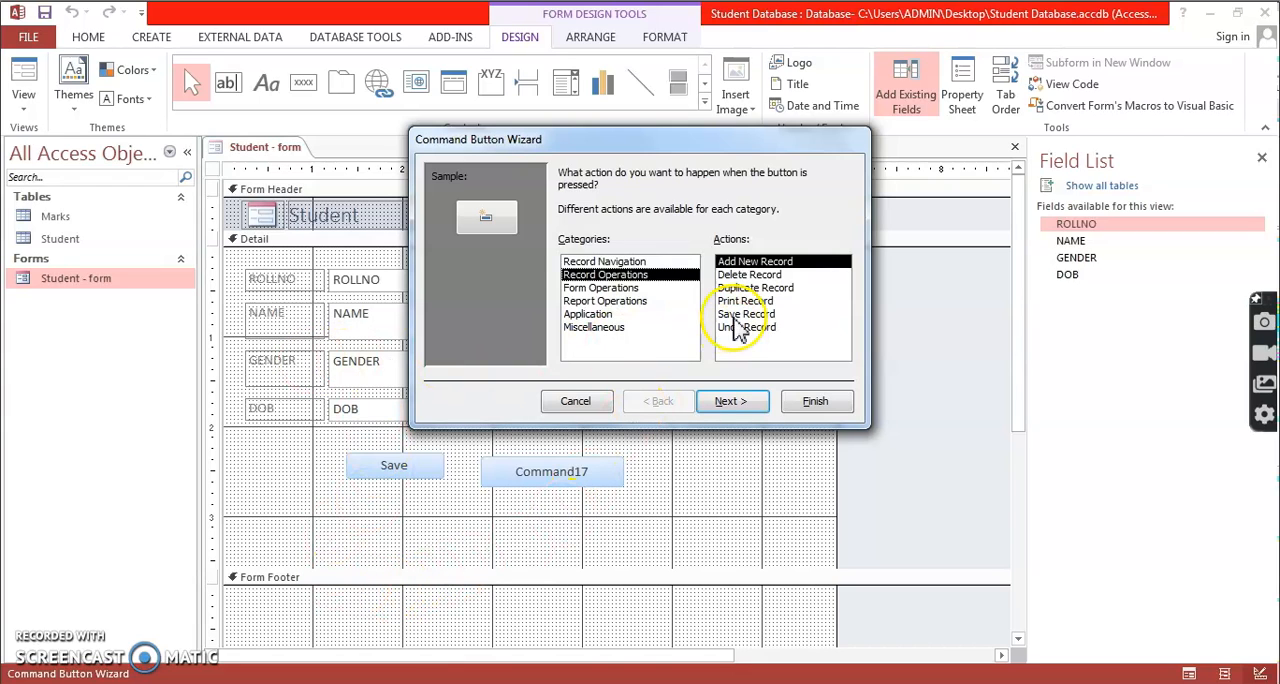
{"action": "left_click", "coordinate": [755, 404]}
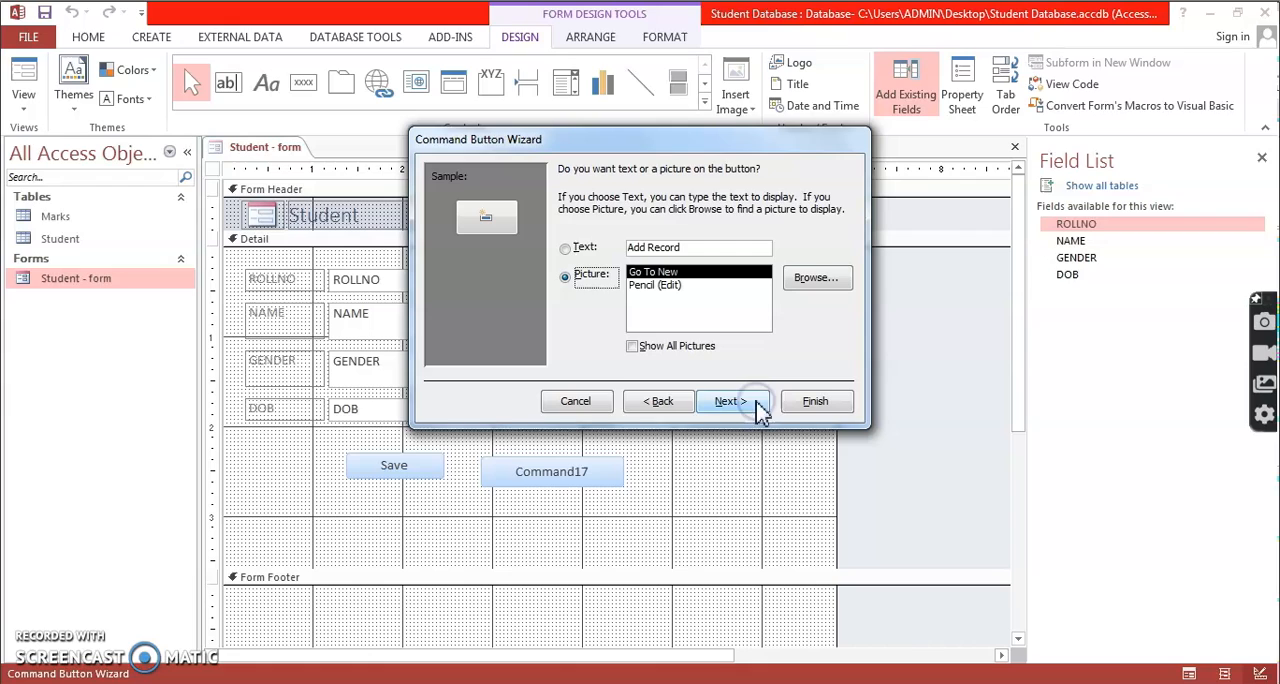
{"action": "left_click", "coordinate": [582, 248]}
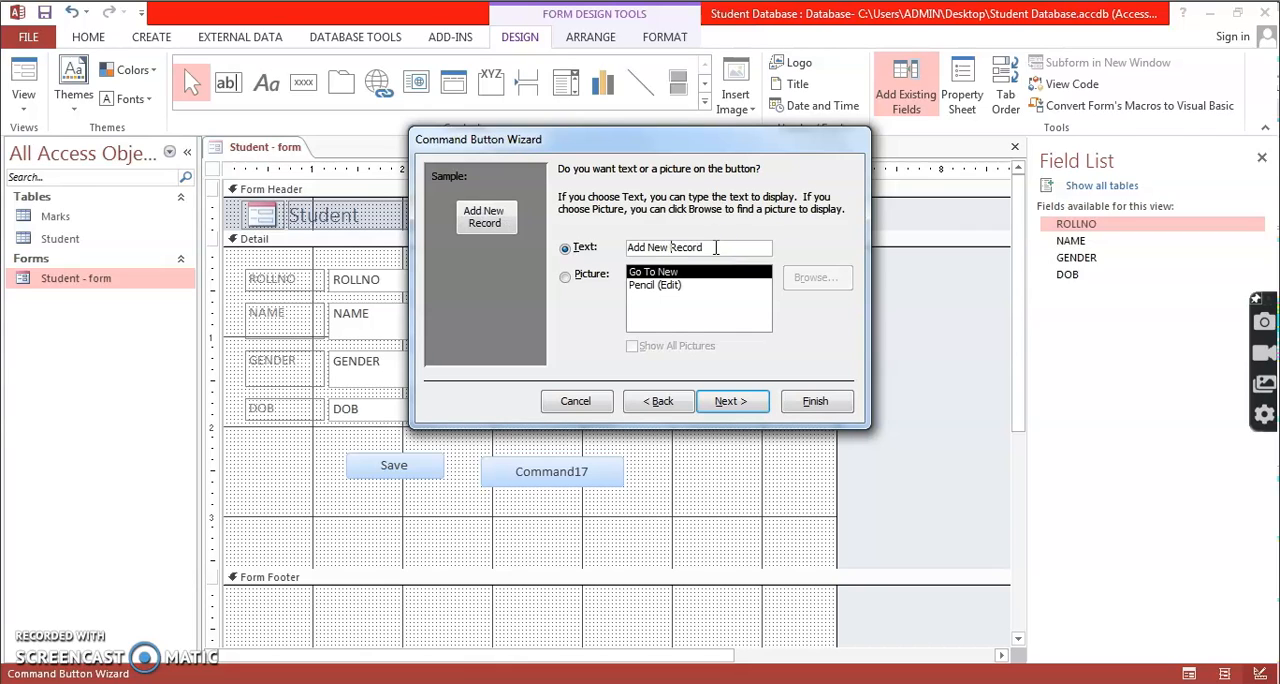
{"action": "left_click", "coordinate": [738, 400]}
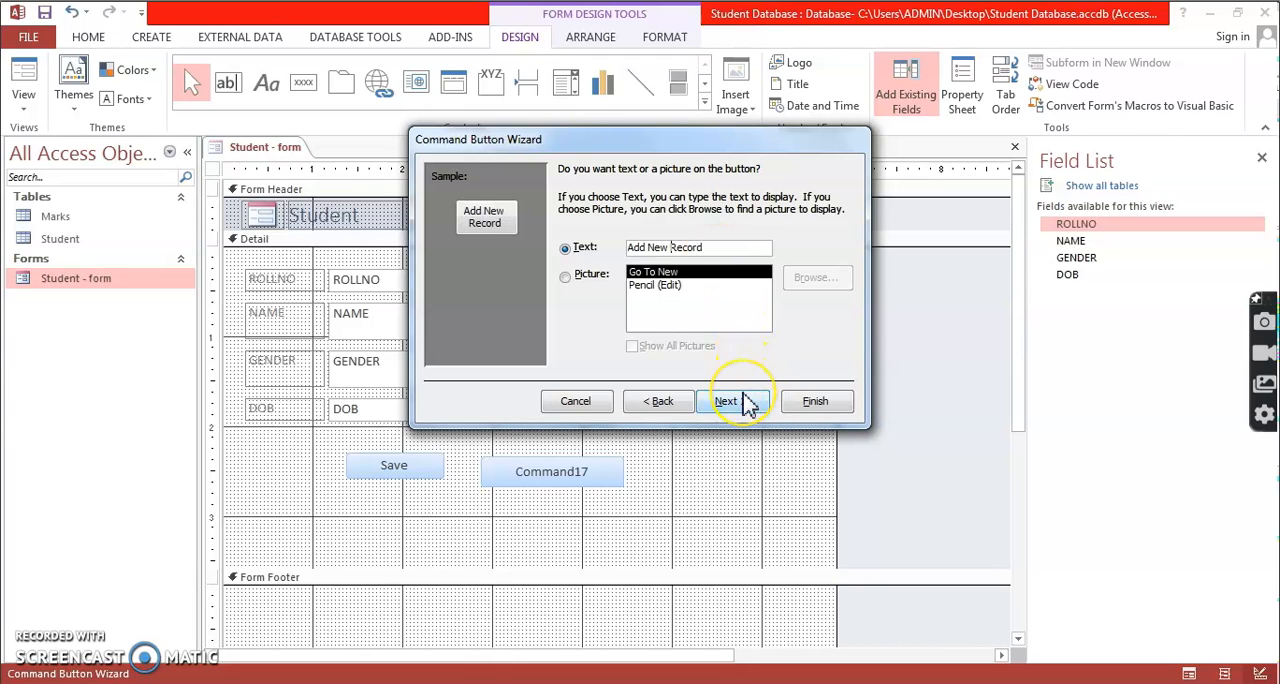
{"action": "left_click", "coordinate": [727, 401]}
{"action": "left_click", "coordinate": [818, 402]}
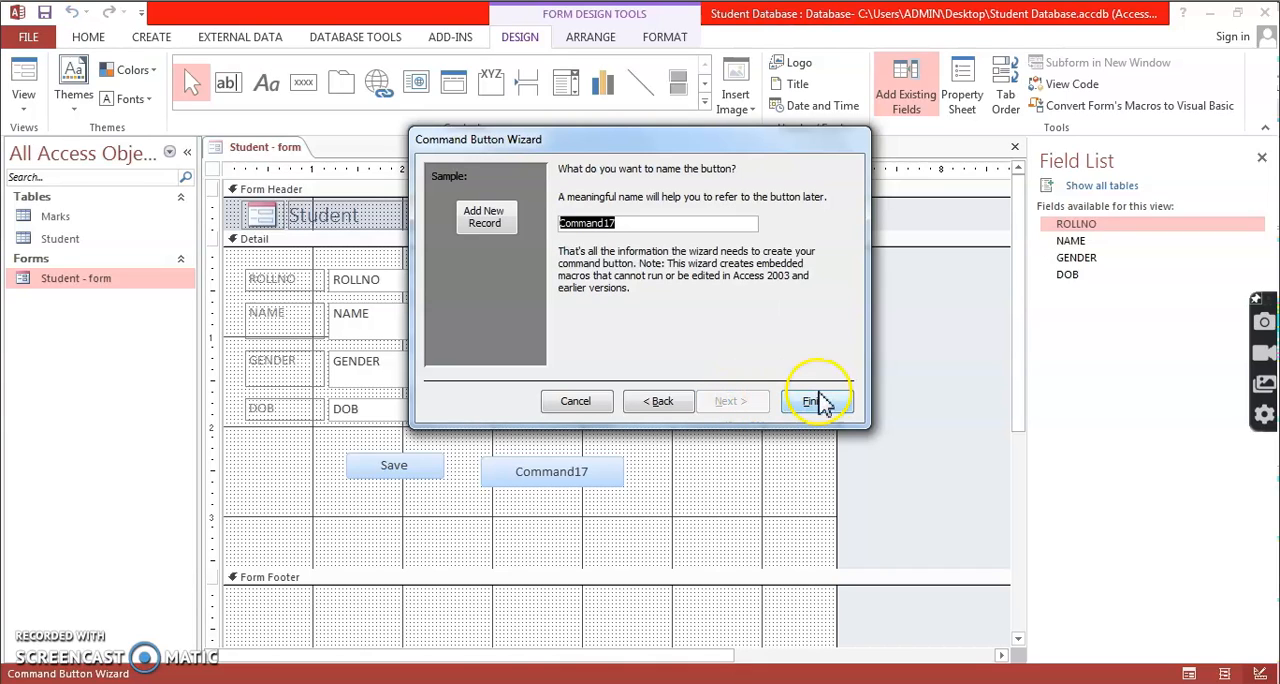
{"action": "left_click", "coordinate": [828, 401]}
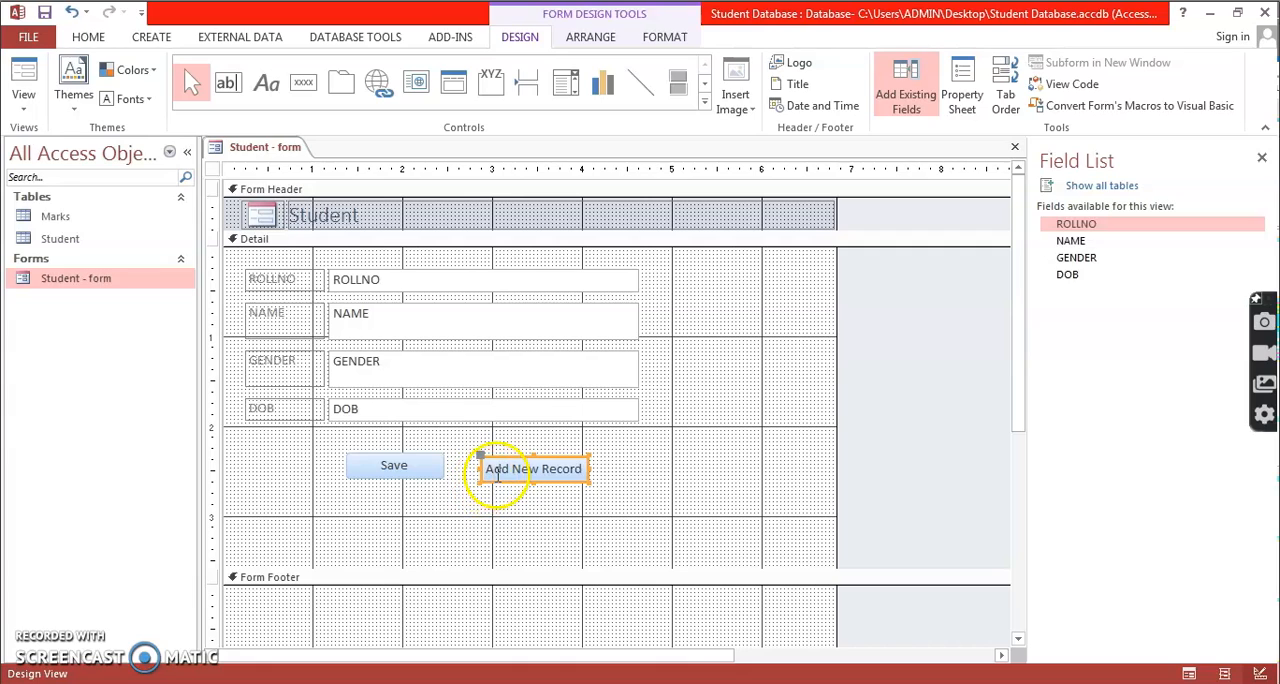
Arrange the buttons in a row below the DOB field, with Add New Record first and Save directly after it.
{"action": "left_click_drag", "start_coordinate": [483, 461], "coordinate": [254, 453]}
{"action": "left_click", "coordinate": [395, 462]}
{"action": "left_click_drag", "start_coordinate": [344, 455], "coordinate": [372, 449]}
{"action": "left_click", "coordinate": [594, 505]}
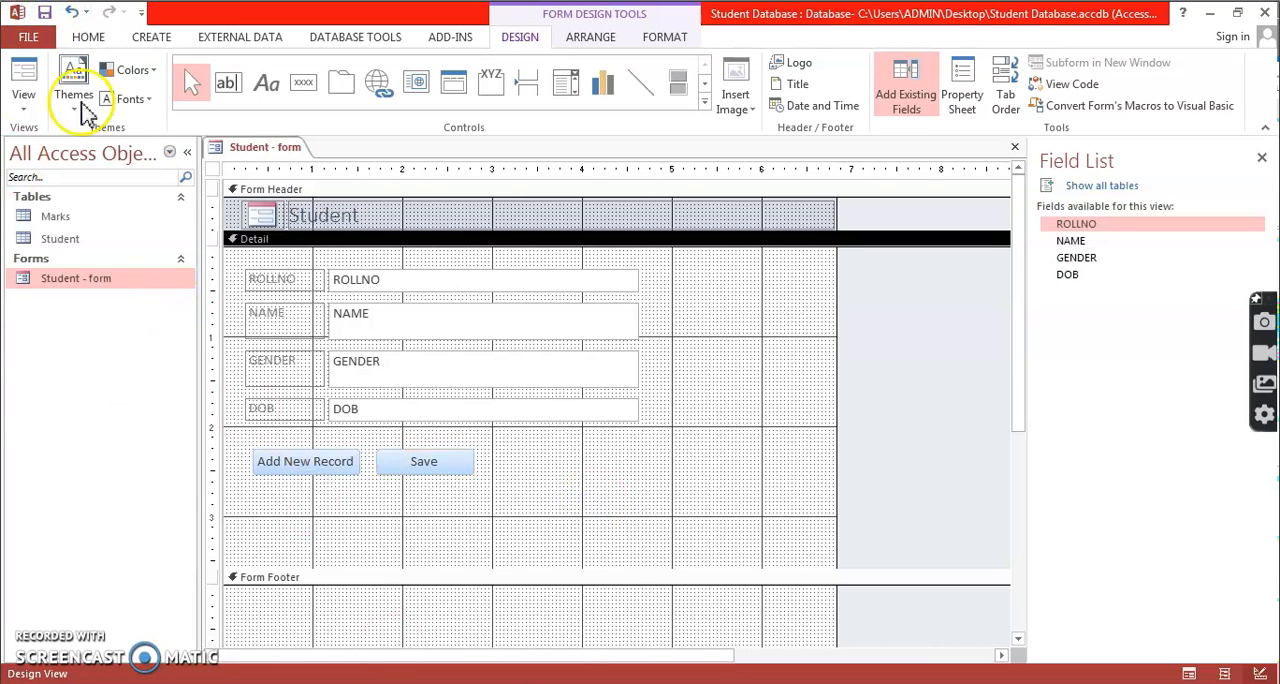
Add a command button after Save in the row, using the Delete Record action and the text caption "Delete Record".
{"action": "left_click", "coordinate": [318, 86]}
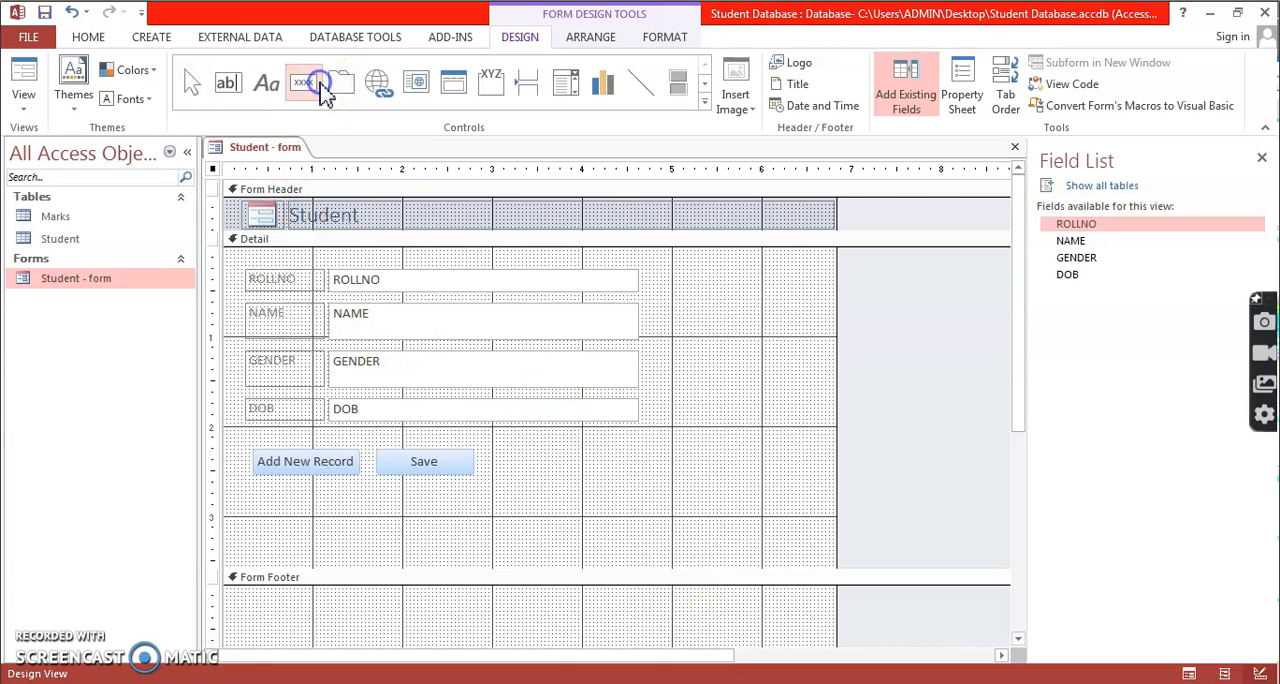
{"action": "left_click_drag", "start_coordinate": [510, 468], "coordinate": [651, 484]}
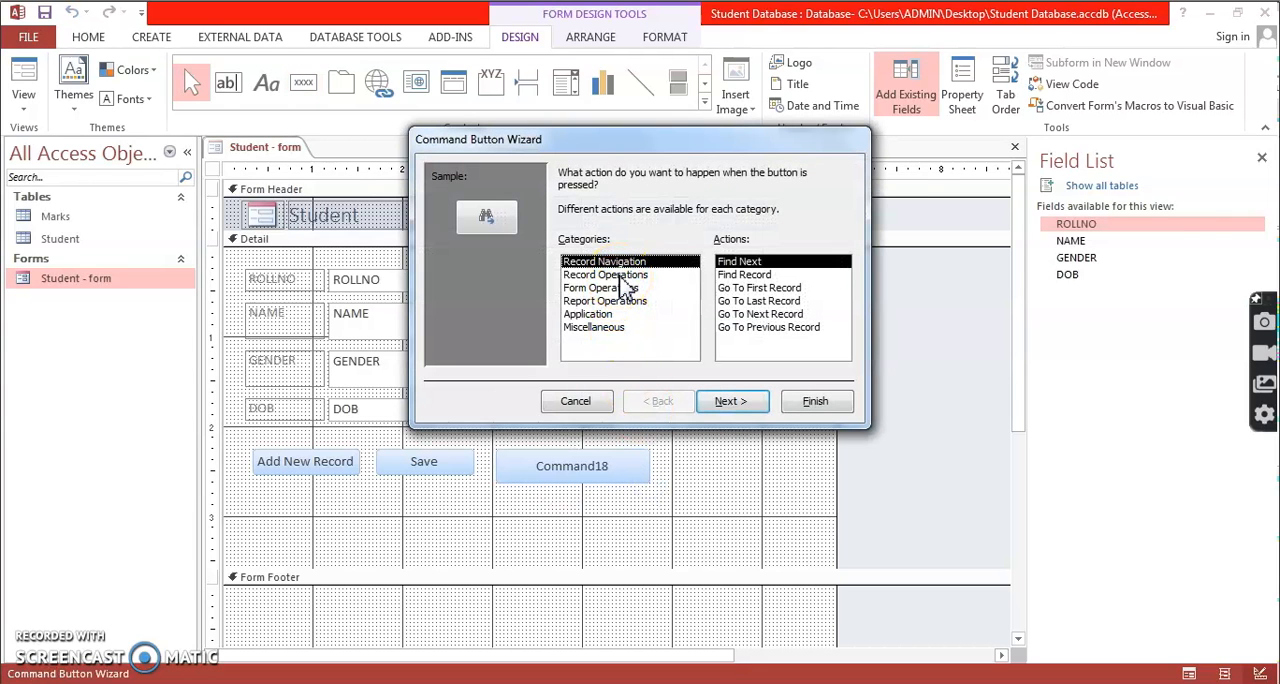
{"action": "left_click", "coordinate": [619, 276]}
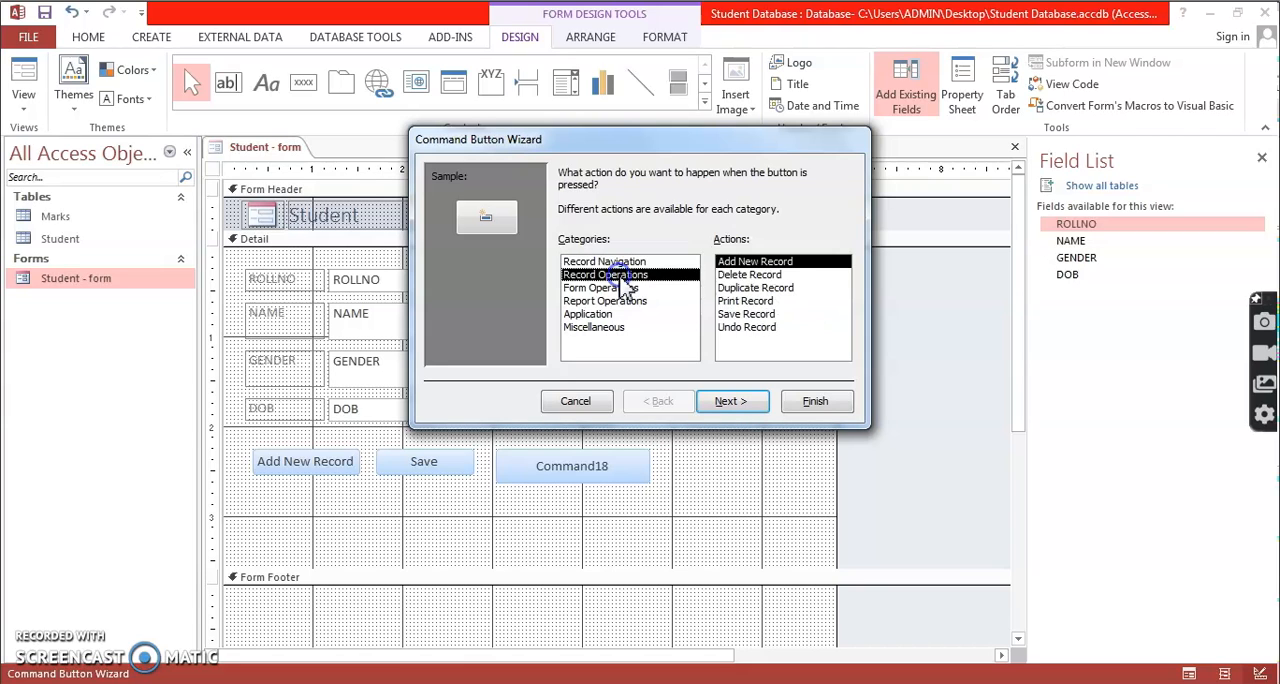
{"action": "left_click", "coordinate": [750, 275]}
{"action": "left_click", "coordinate": [730, 401]}
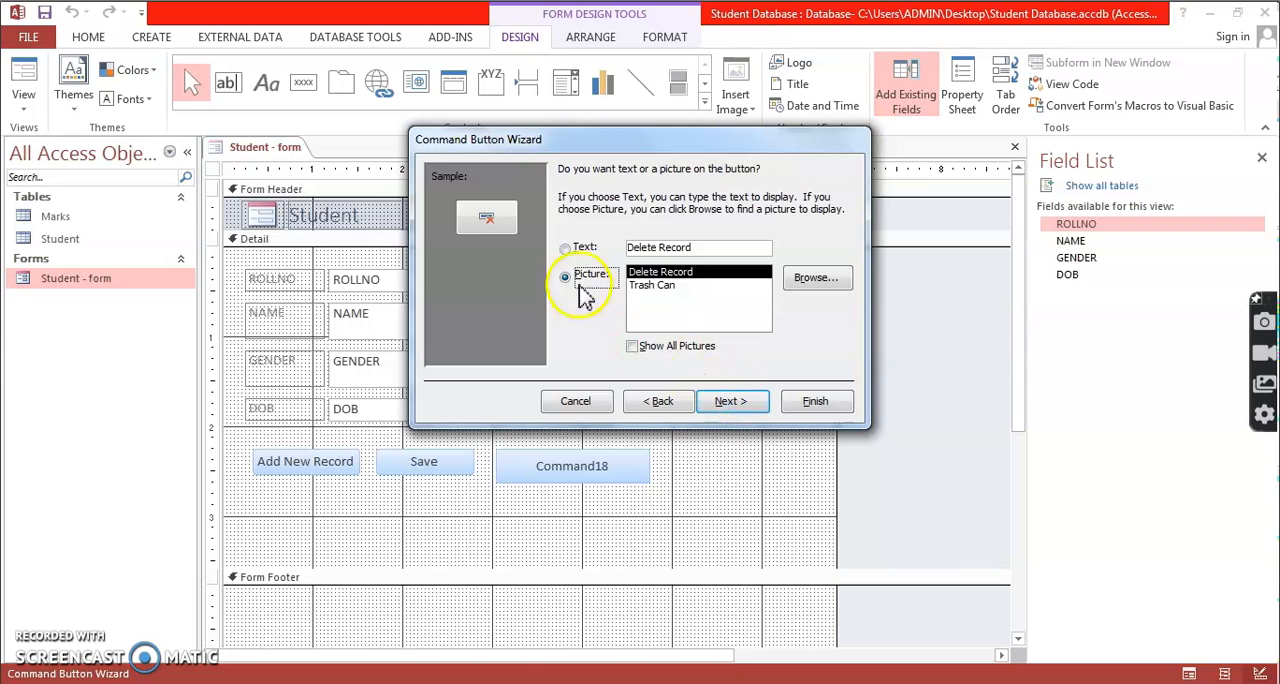
{"action": "left_click", "coordinate": [565, 248]}
{"action": "left_click", "coordinate": [752, 410]}
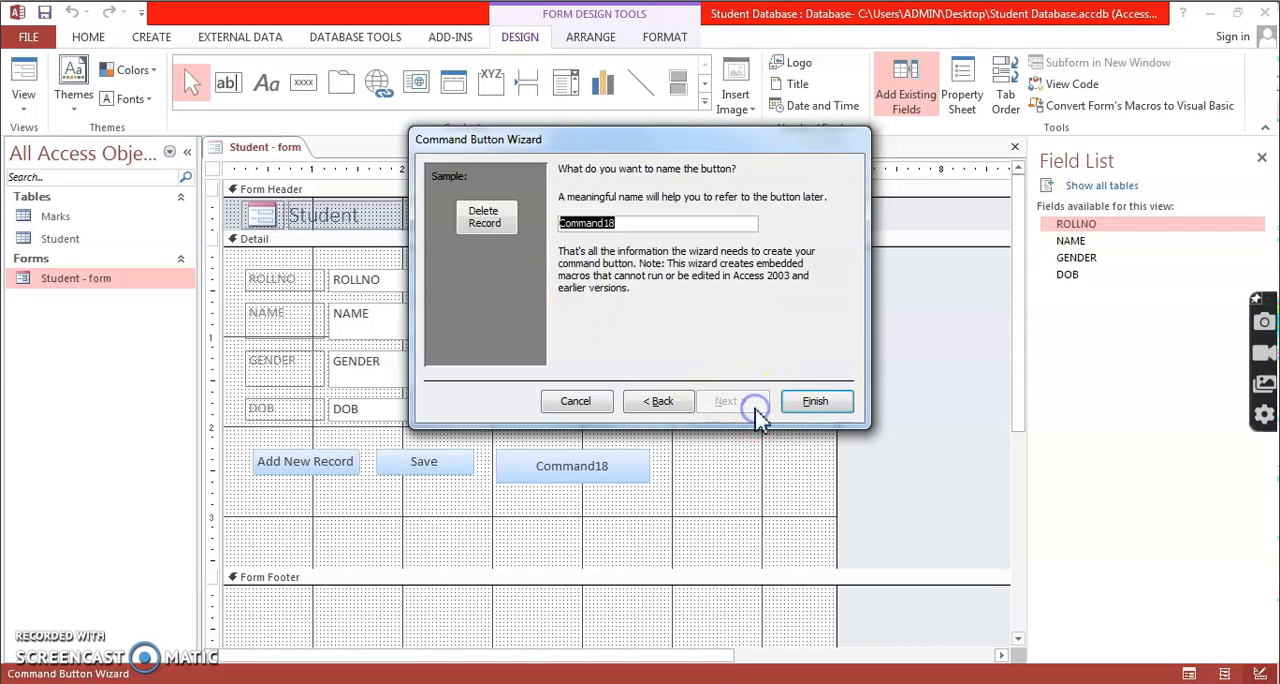
{"action": "left_click", "coordinate": [815, 401]}
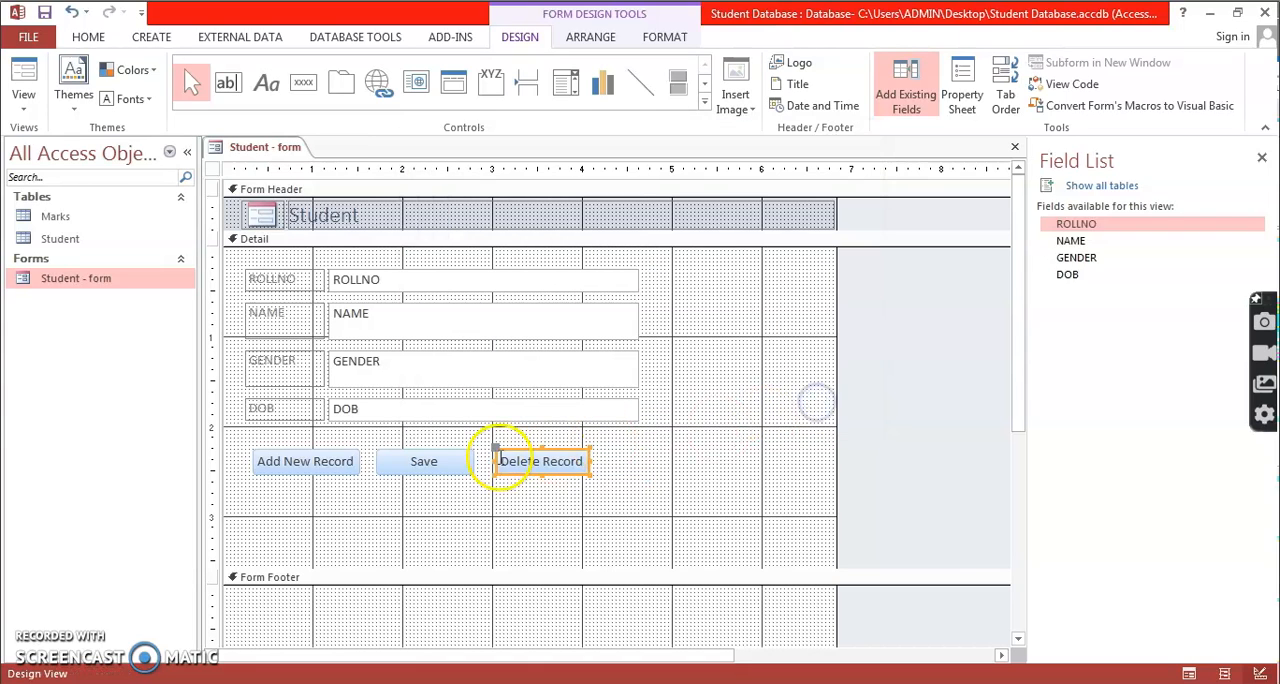
{"action": "left_click", "coordinate": [403, 546]}
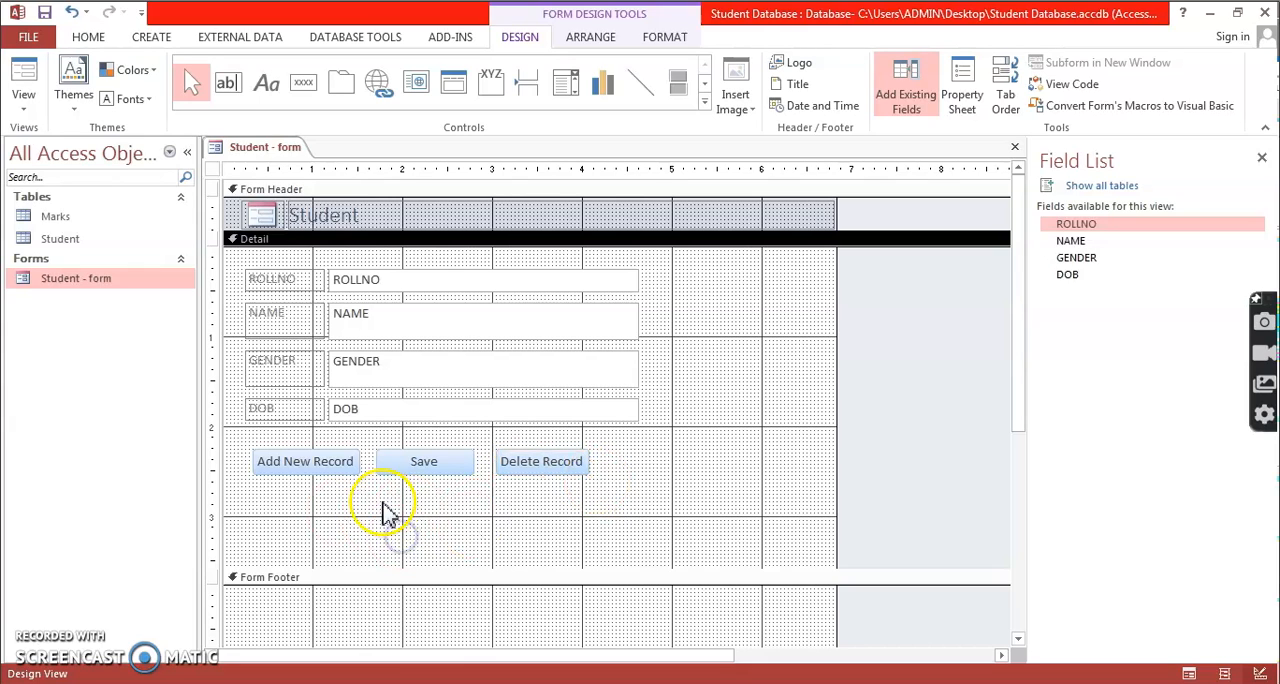
Save the student form's design and switch it to Form View.
{"action": "left_click", "coordinate": [45, 13]}
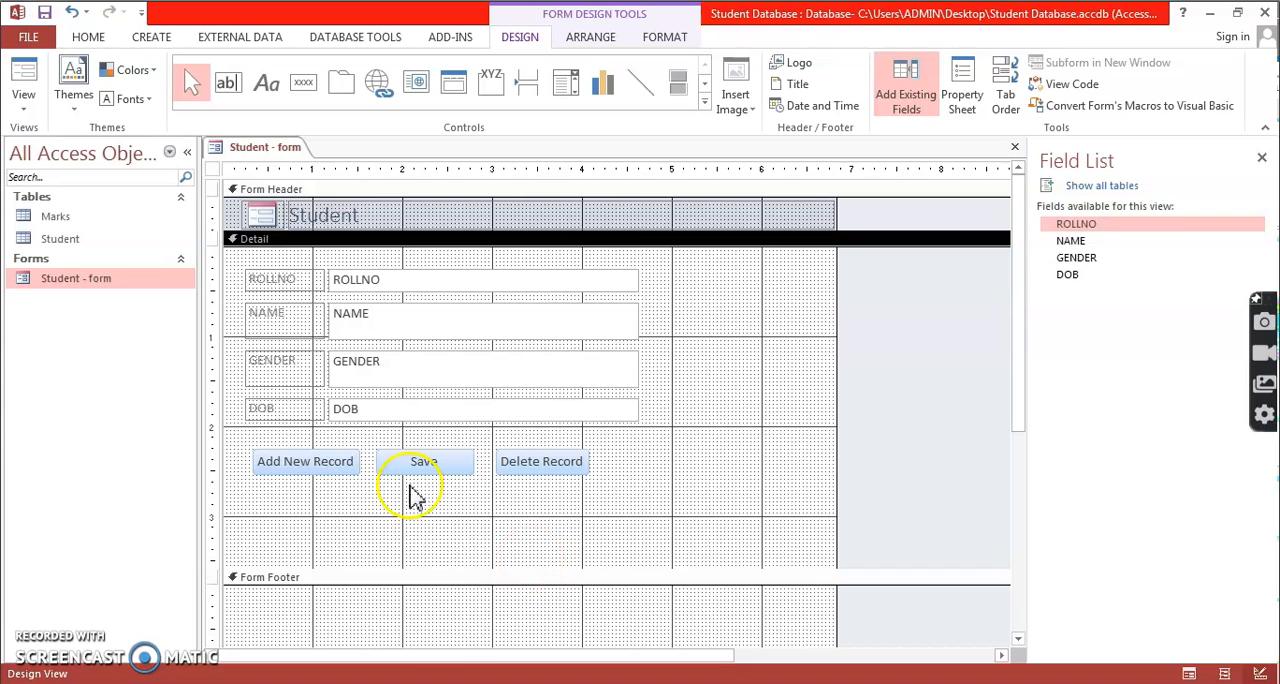
{"action": "right_click", "coordinate": [281, 148]}
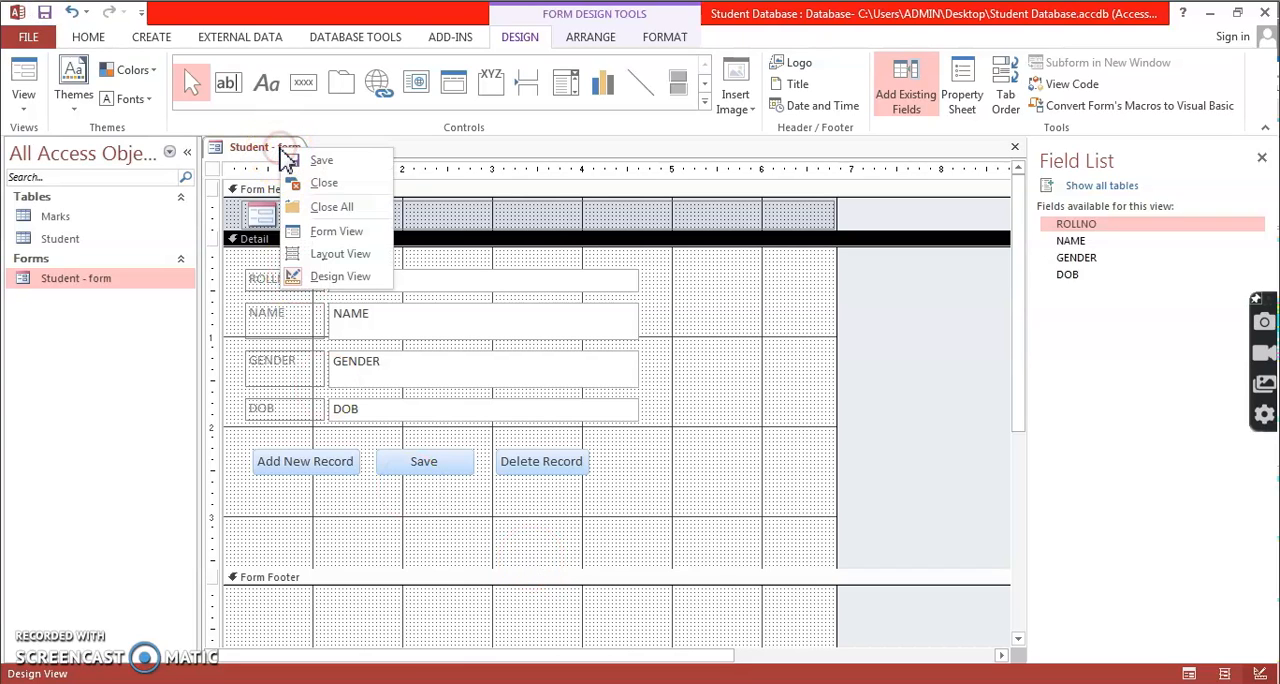
{"action": "left_click", "coordinate": [300, 231]}
{"action": "left_click", "coordinate": [272, 580]}
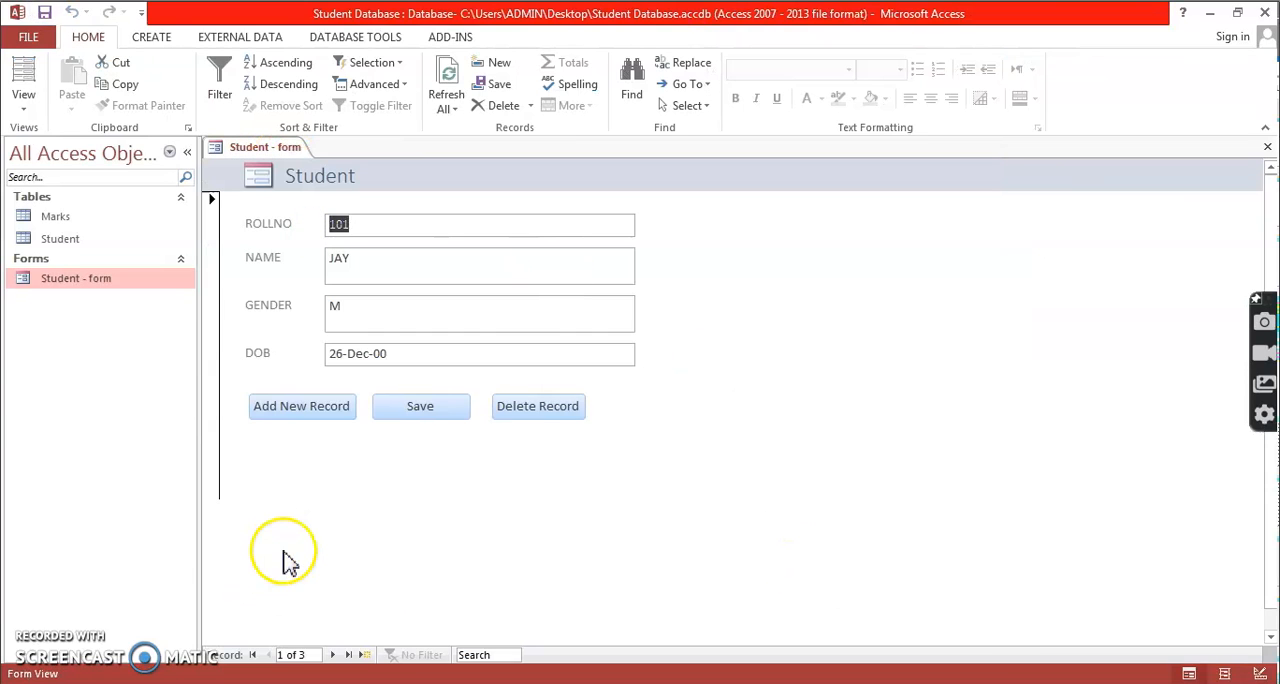
Browse the records in the student form, check them against the Student table, and close the table.
{"action": "left_click", "coordinate": [333, 655]}
{"action": "left_click", "coordinate": [332, 655]}
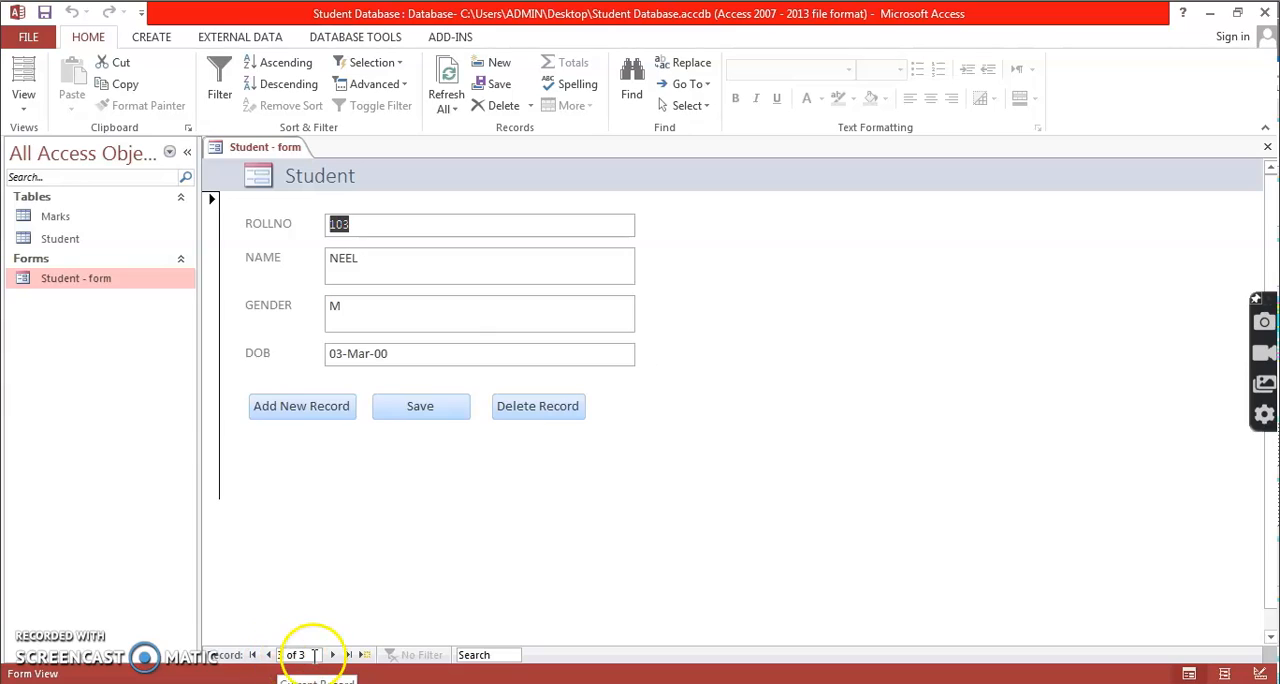
{"action": "left_click", "coordinate": [269, 656]}
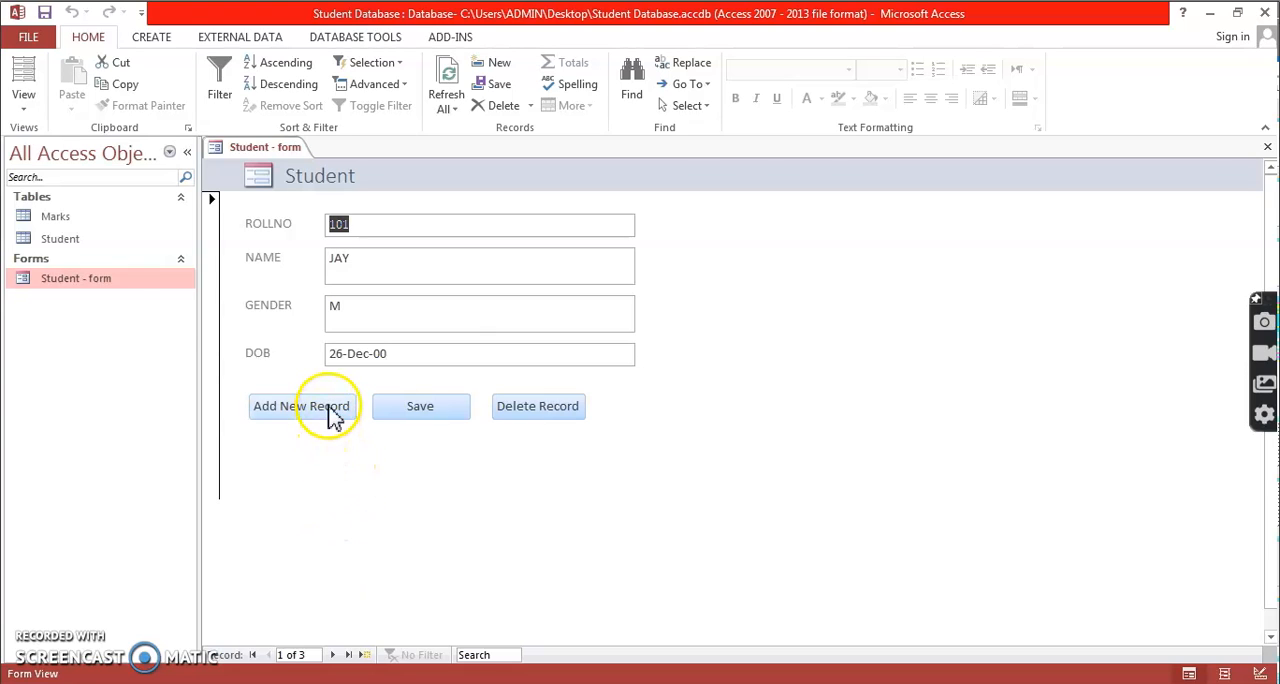
{"action": "double_click", "coordinate": [87, 242]}
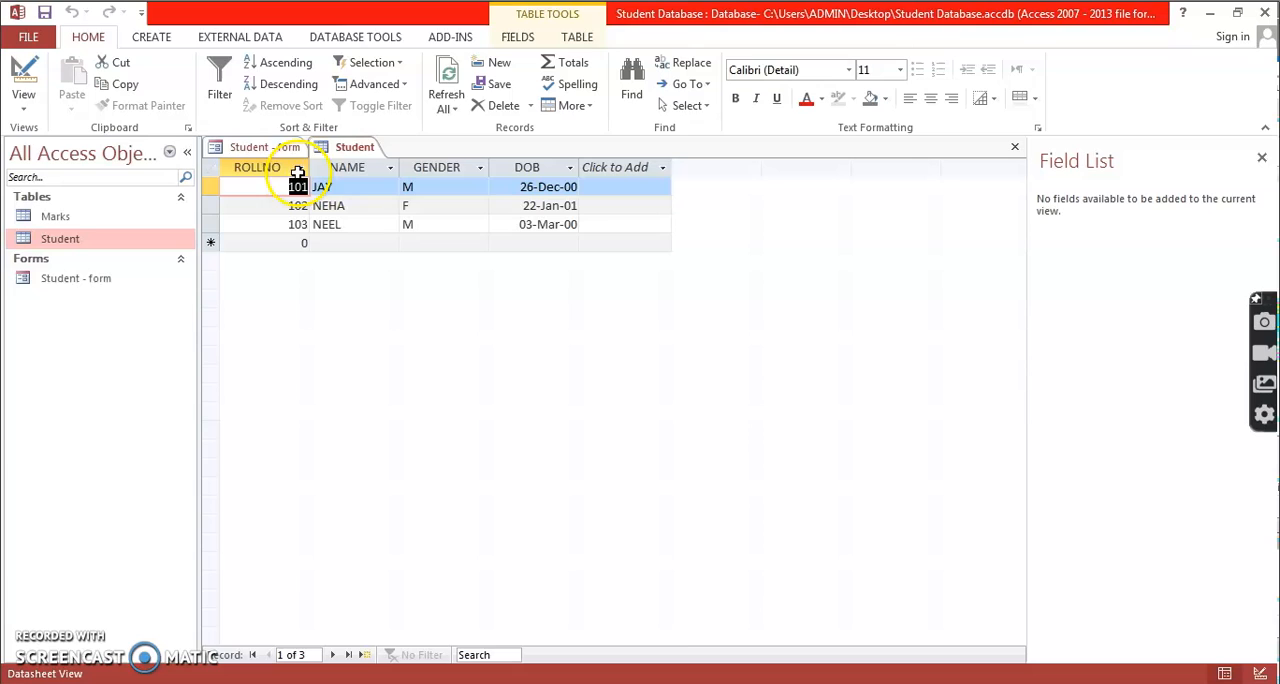
{"action": "right_click", "coordinate": [356, 152]}
{"action": "left_click", "coordinate": [381, 186]}
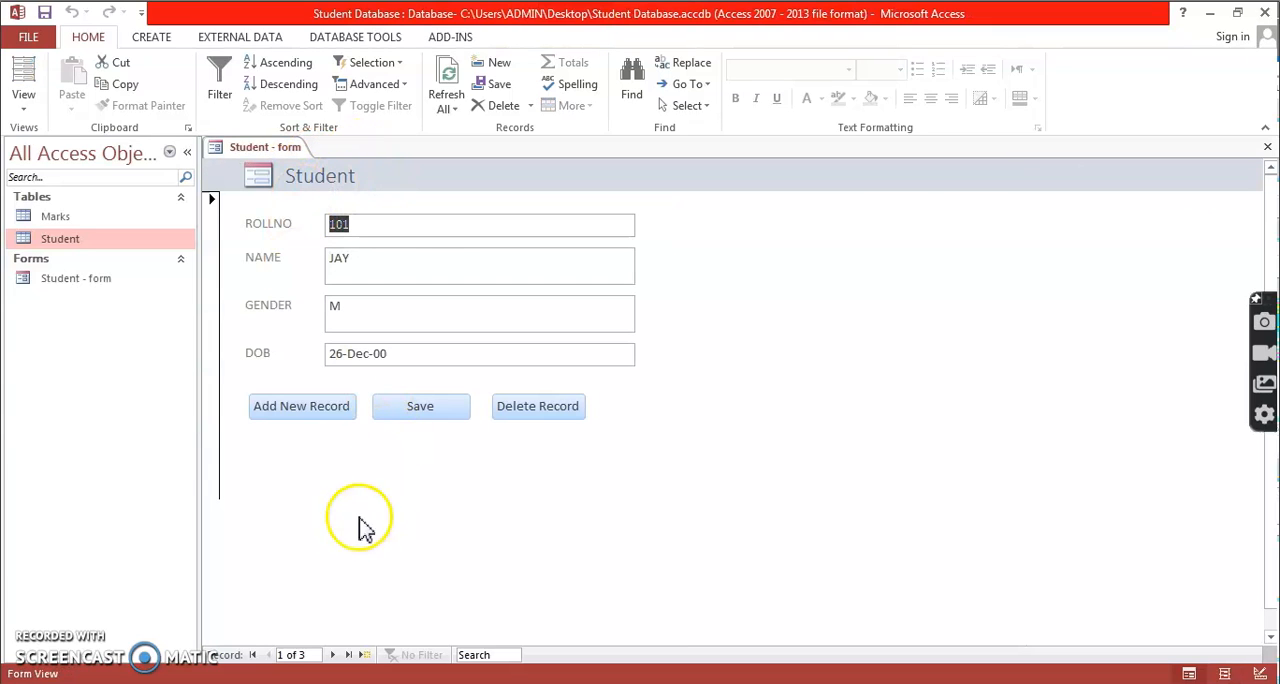
Add a new record through the form with the student's roll number, name, gender M and date of birth, and save it.
{"action": "left_click", "coordinate": [420, 222]}
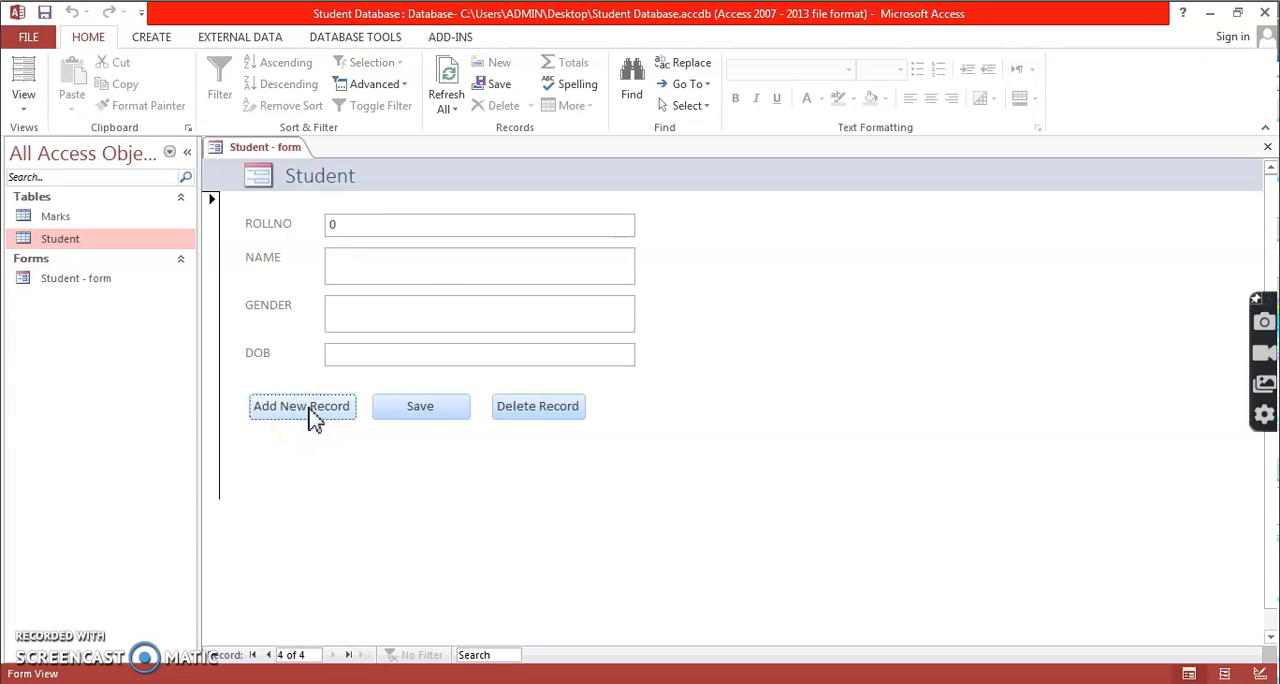
{"action": "left_click", "coordinate": [370, 231]}
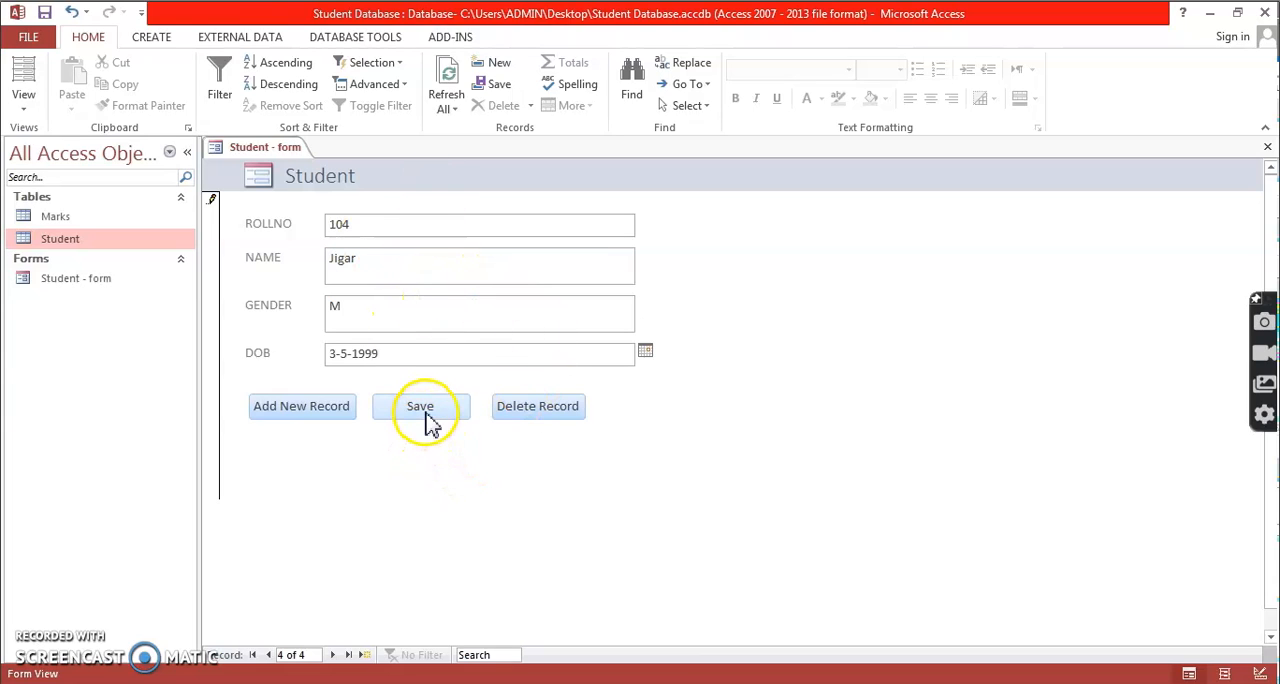
{"action": "left_click", "coordinate": [422, 407]}
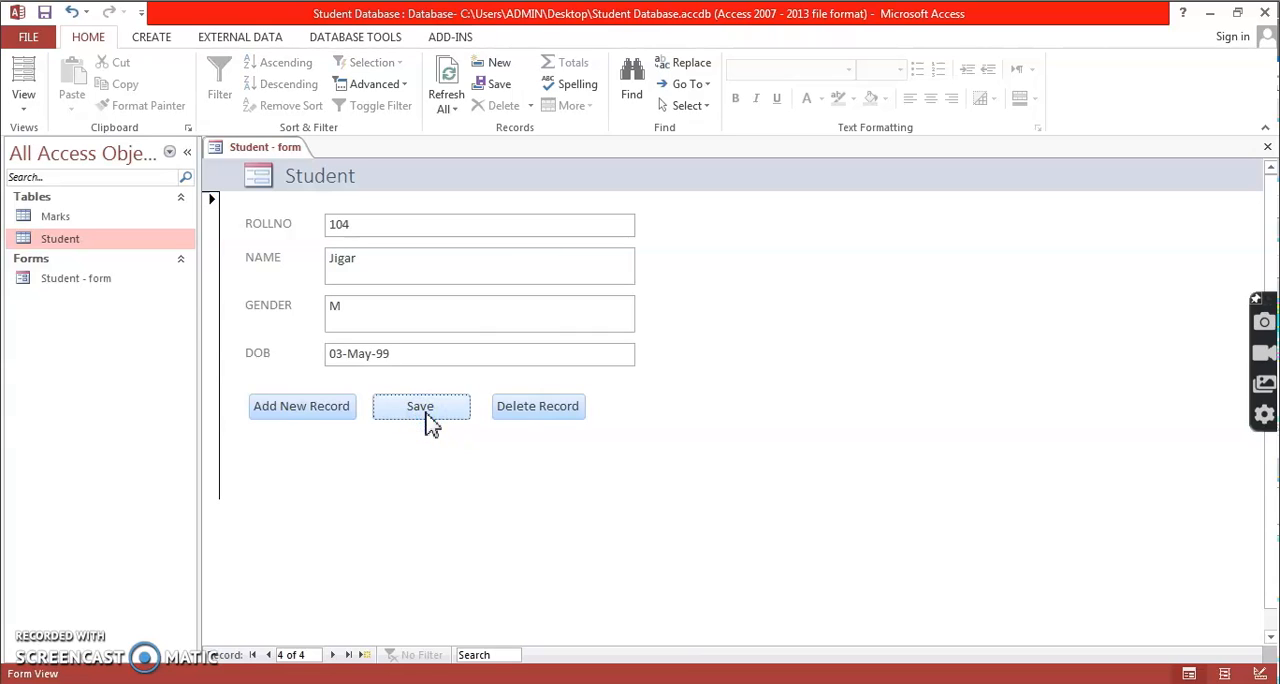
Check the newly added record in the Student table against the form, and close the table.
{"action": "double_click", "coordinate": [100, 244]}
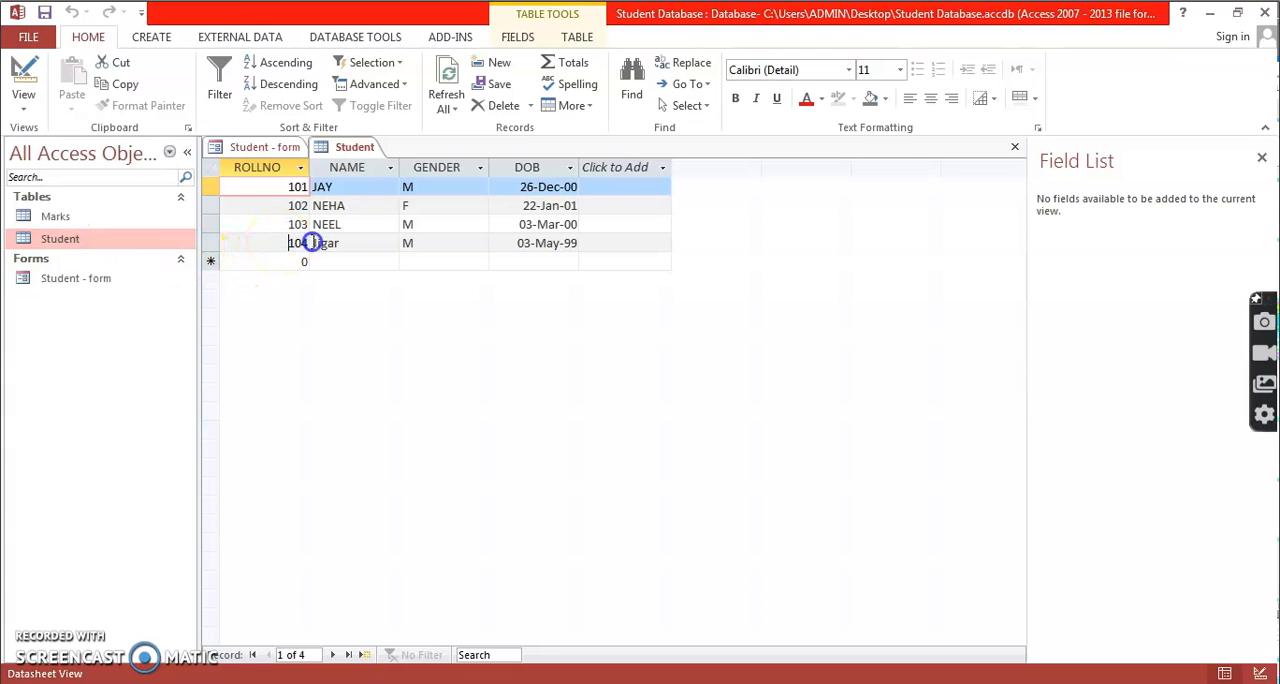
{"action": "left_click", "coordinate": [597, 240]}
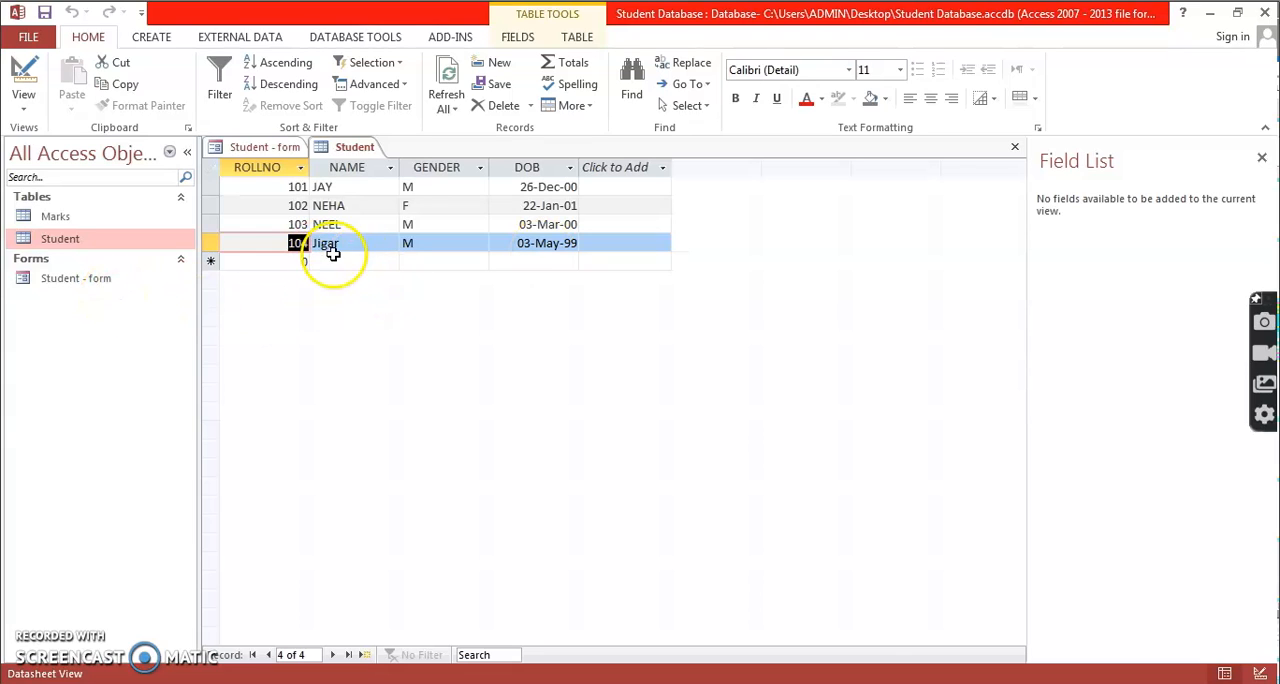
{"action": "double_click", "coordinate": [106, 283]}
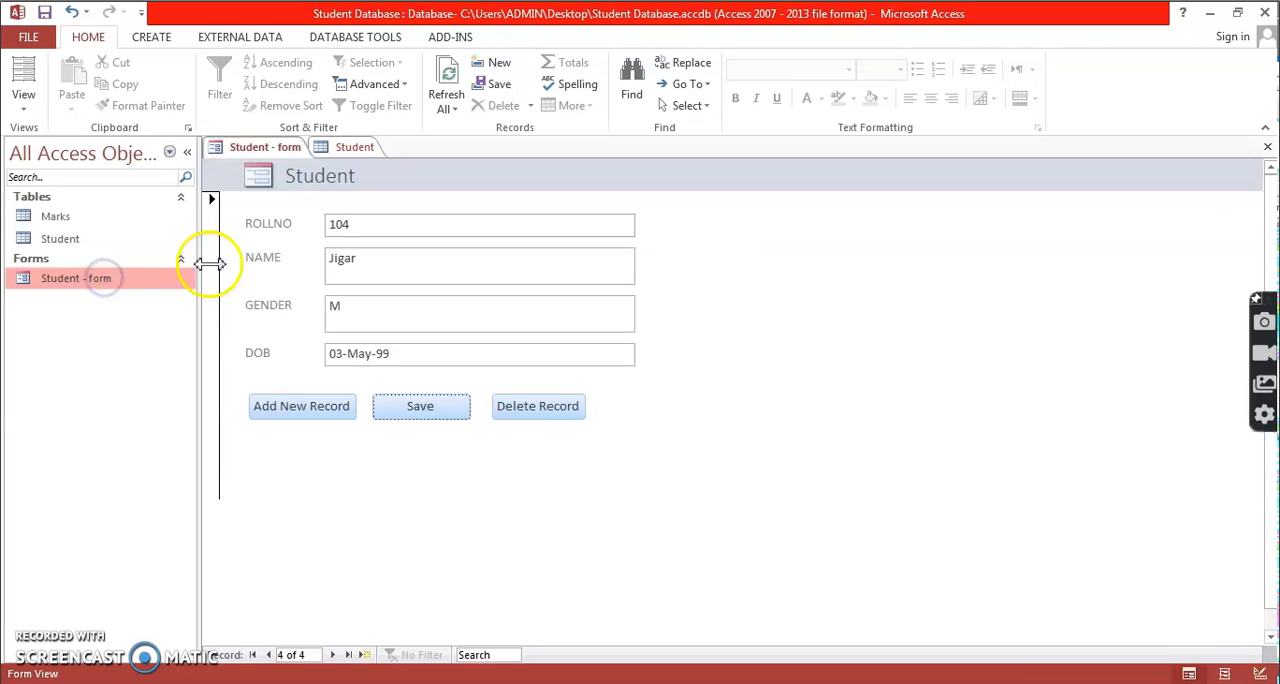
{"action": "left_click", "coordinate": [345, 150]}
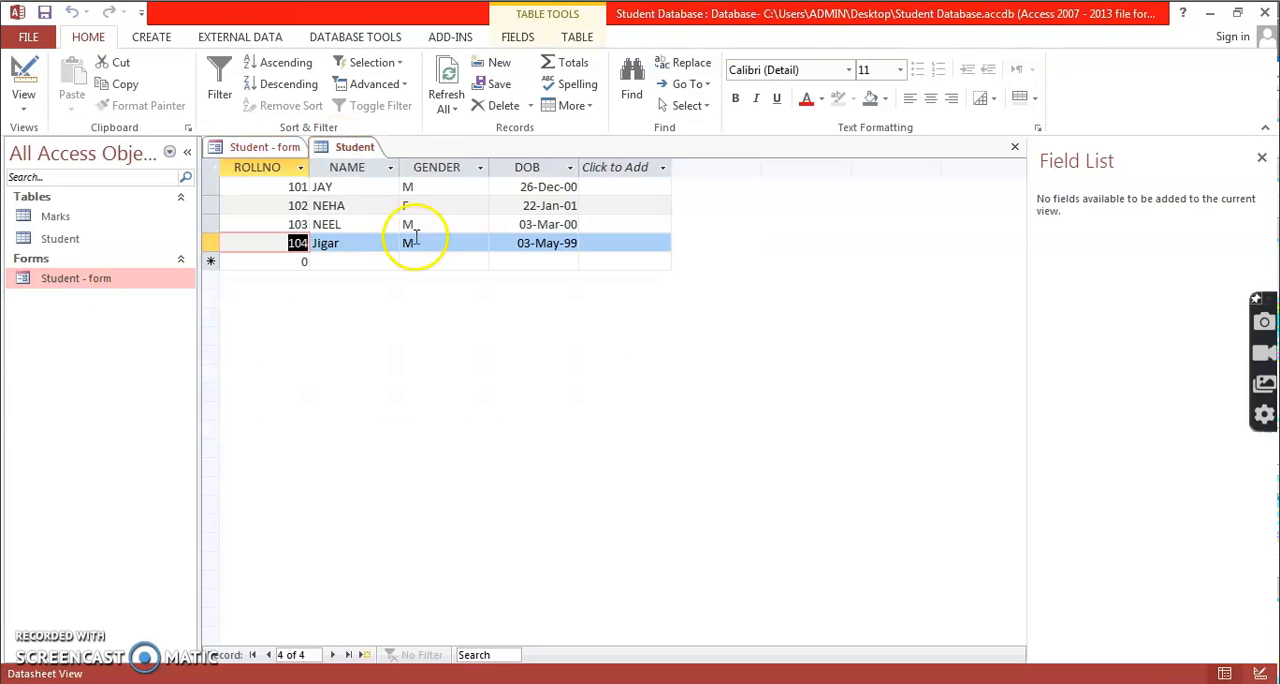
{"action": "left_click", "coordinate": [250, 152]}
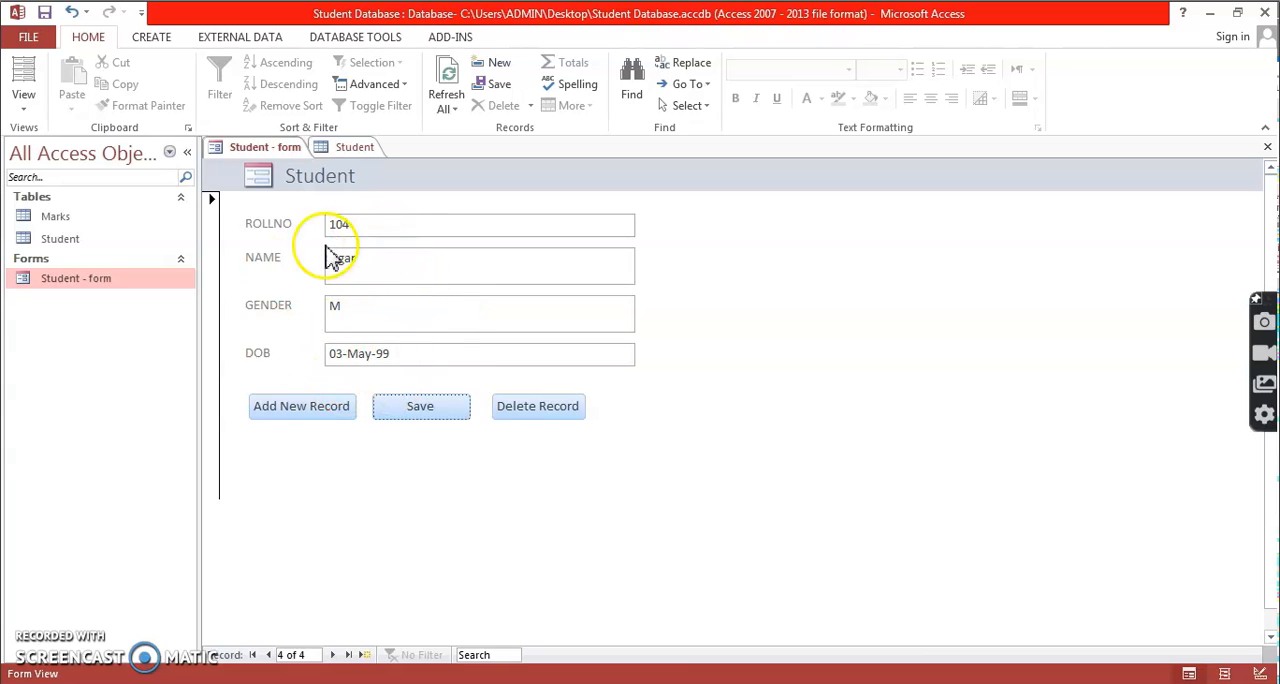
{"action": "left_click", "coordinate": [355, 149]}
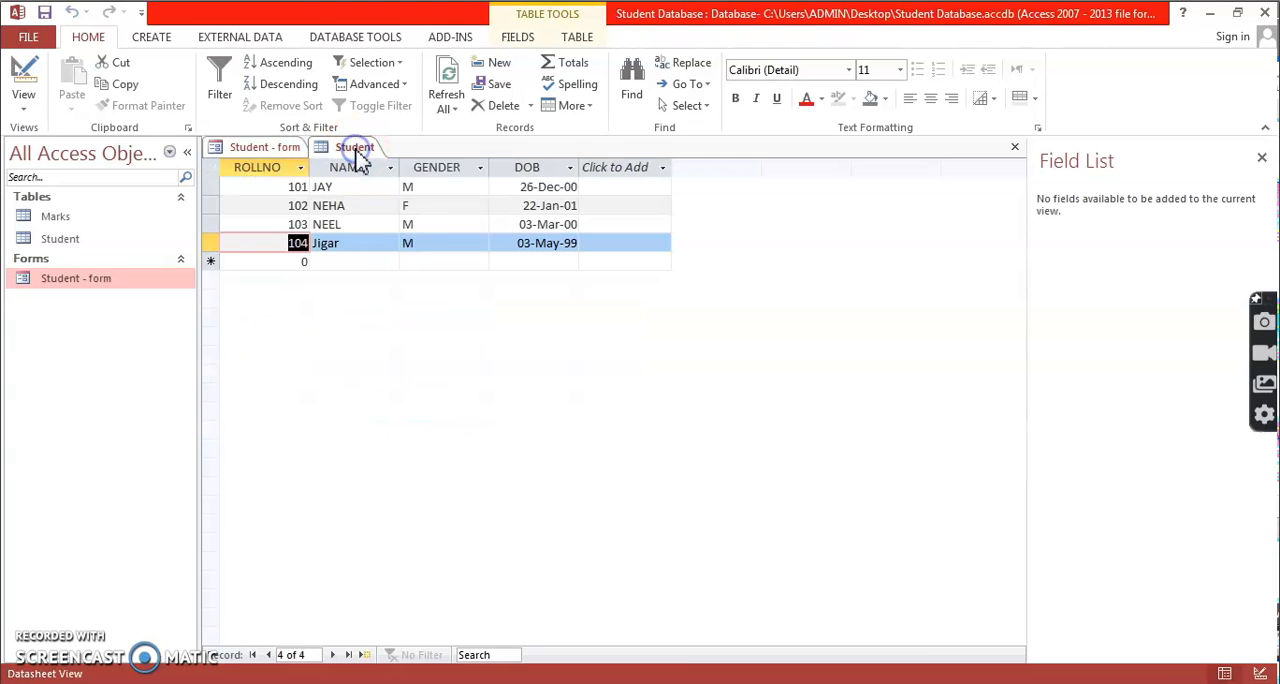
{"action": "right_click", "coordinate": [357, 150]}
{"action": "left_click", "coordinate": [376, 186]}
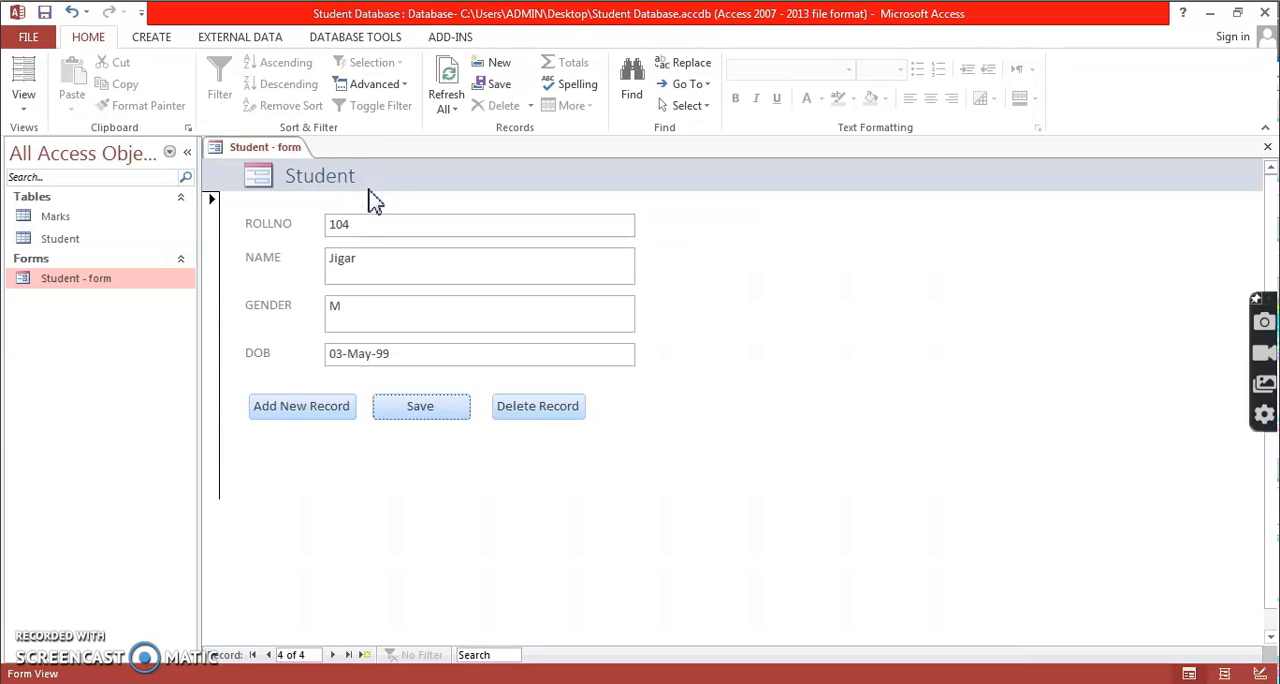
Delete the second record through the student form, confirm the deletion, and check the Student table before returning to the form.
{"action": "left_click", "coordinate": [414, 408]}
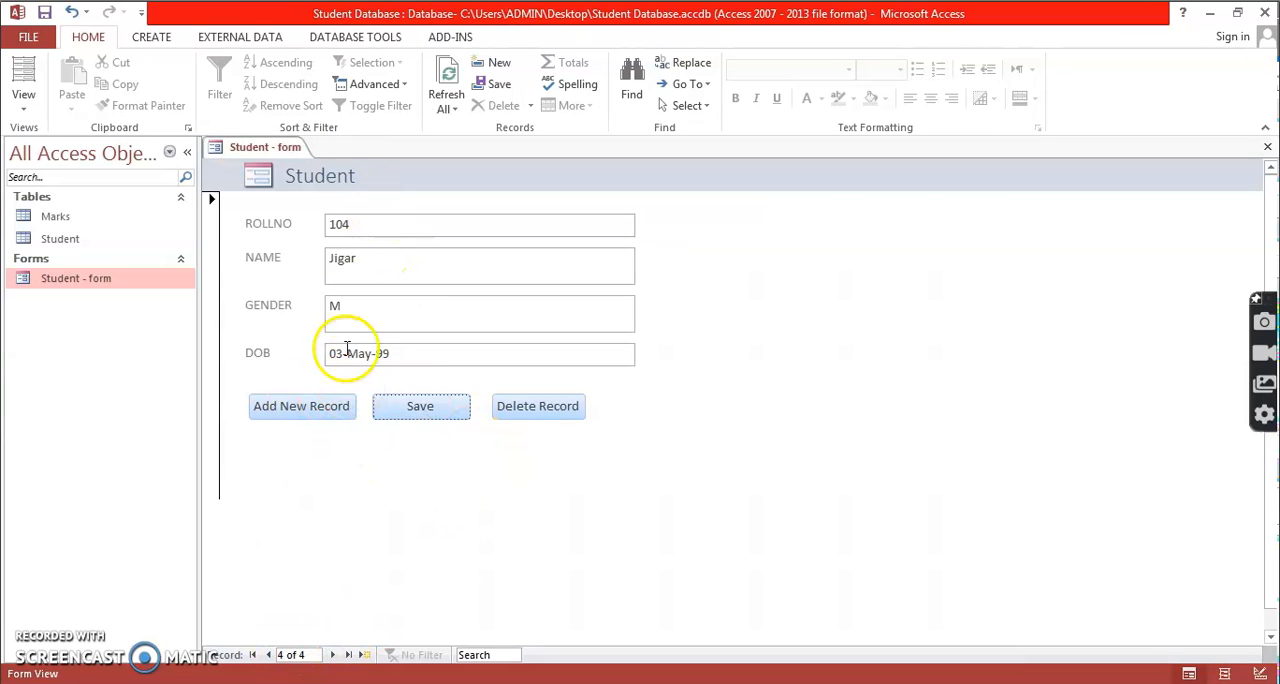
{"action": "left_click", "coordinate": [267, 655]}
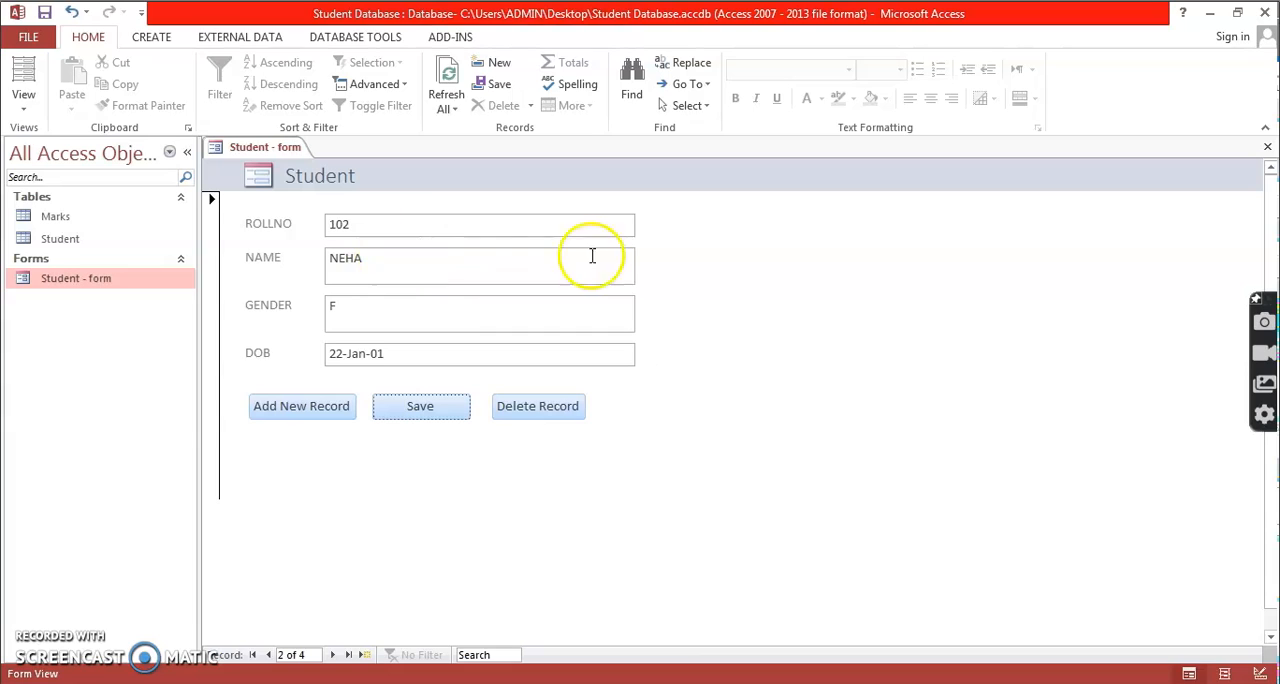
{"action": "left_click", "coordinate": [555, 412]}
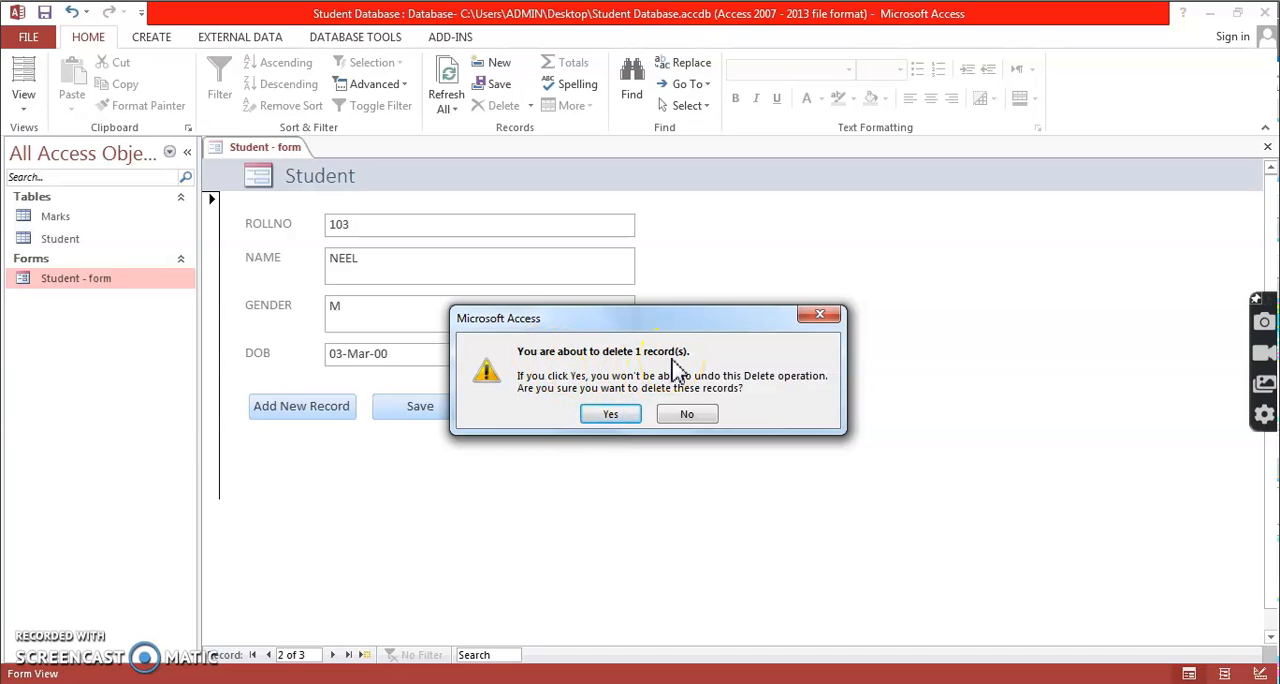
{"action": "left_click", "coordinate": [624, 414]}
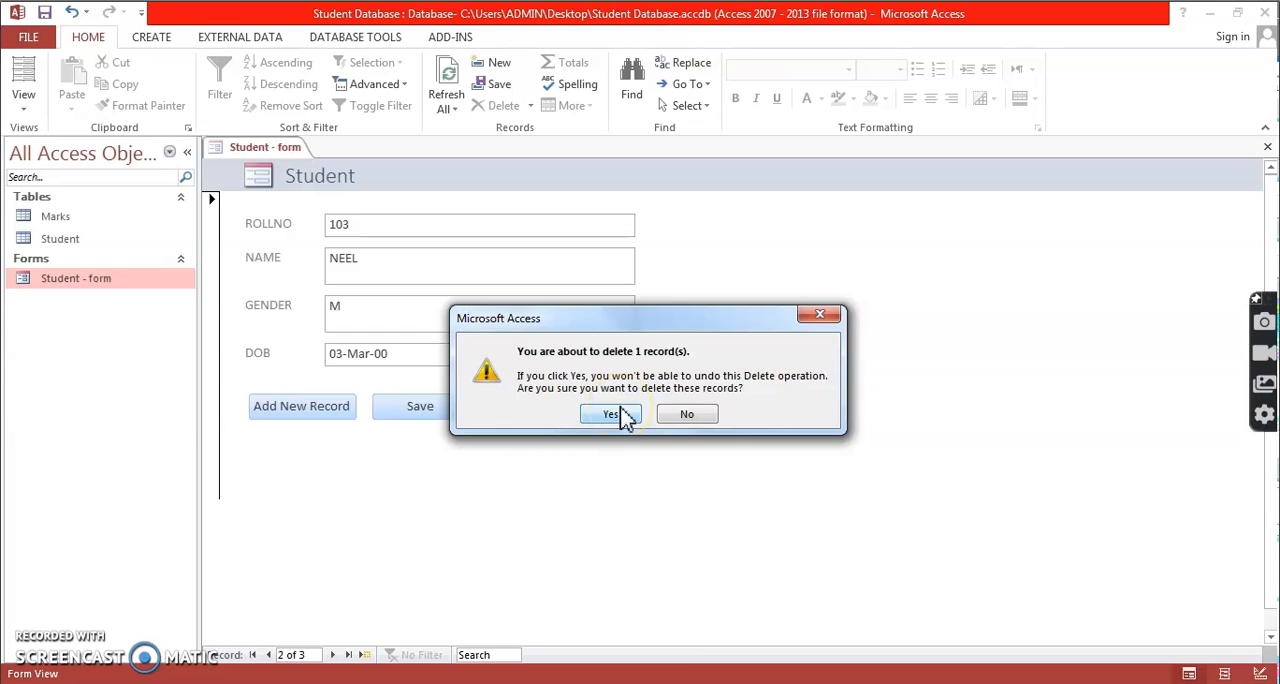
{"action": "left_click", "coordinate": [612, 414]}
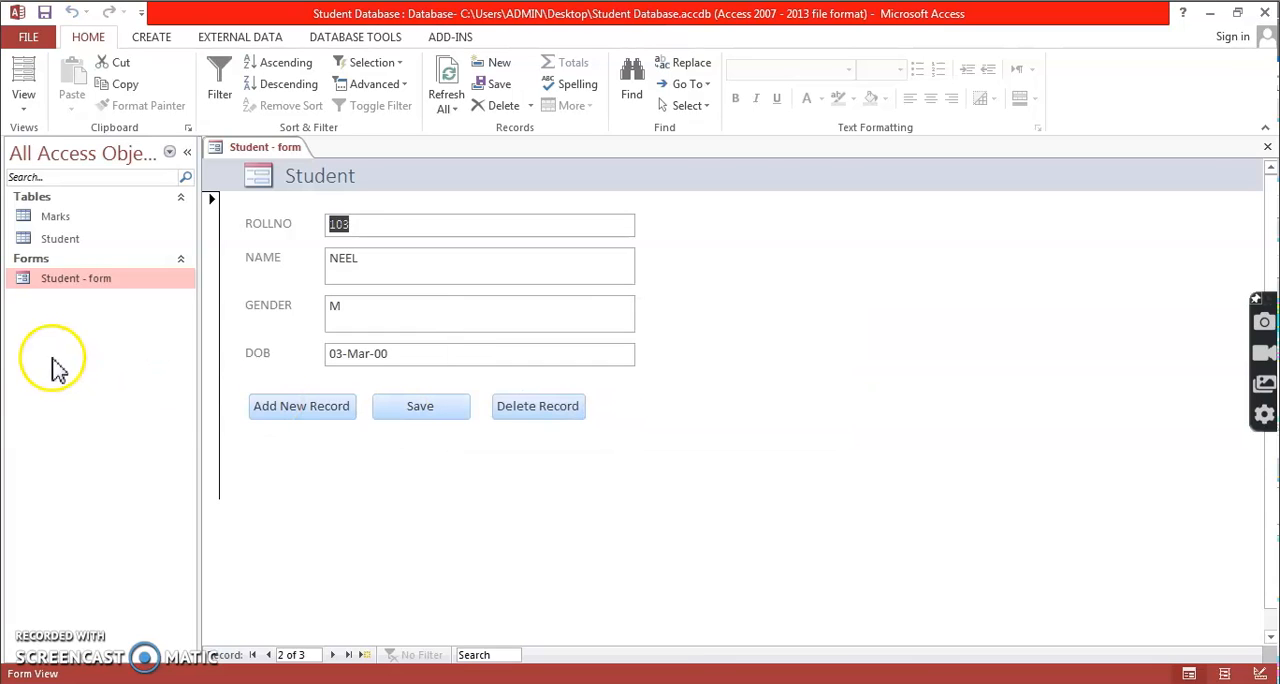
{"action": "double_click", "coordinate": [86, 241]}
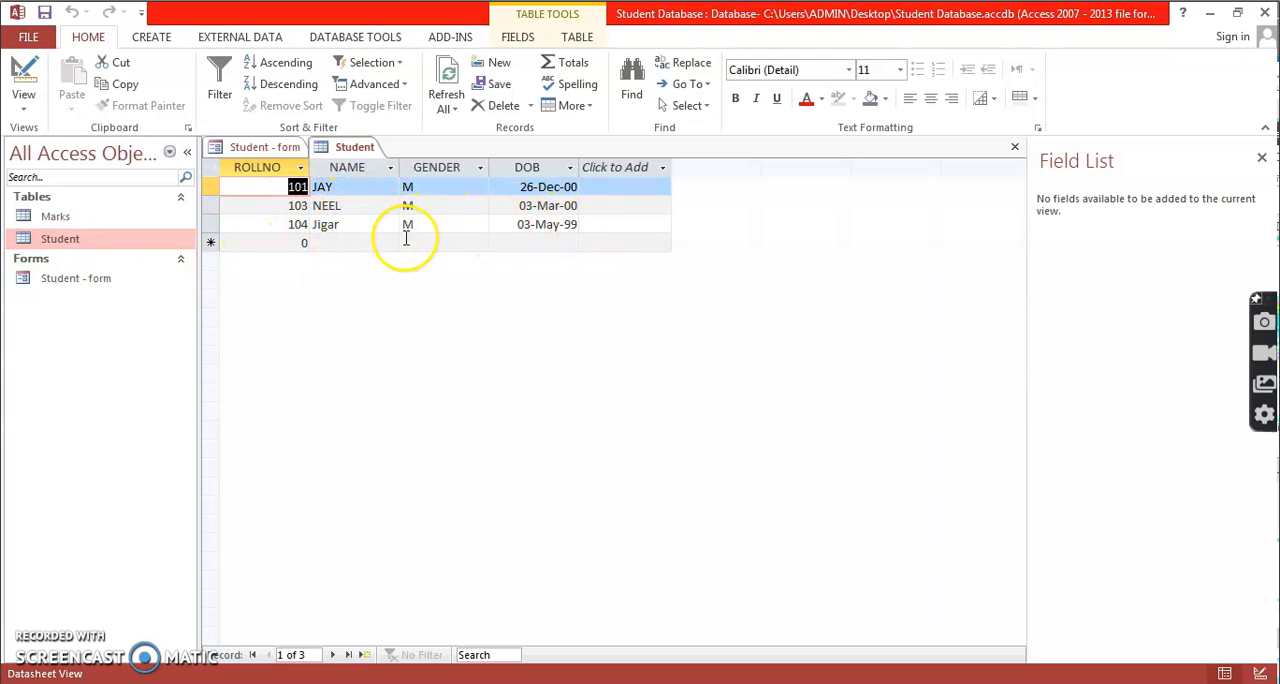
{"action": "double_click", "coordinate": [92, 280]}
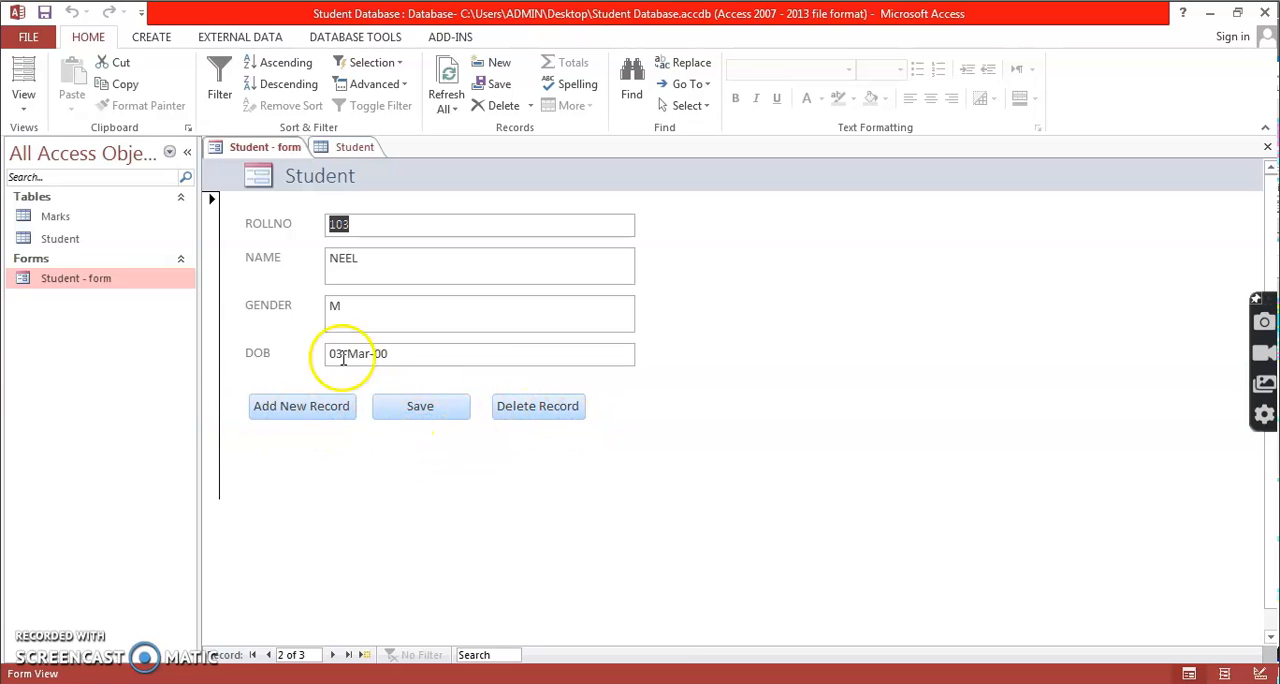
Switch the student form to Design View.
{"action": "right_click", "coordinate": [281, 152]}
{"action": "left_click", "coordinate": [322, 234]}
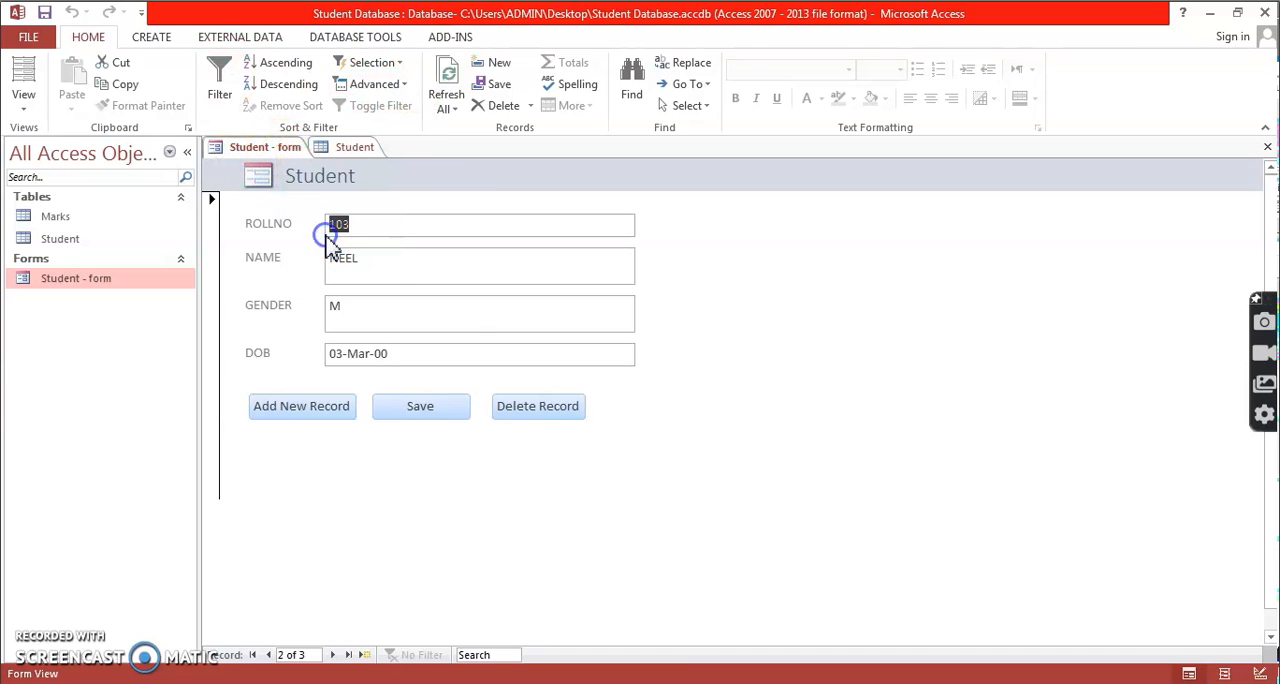
{"action": "right_click", "coordinate": [259, 146]}
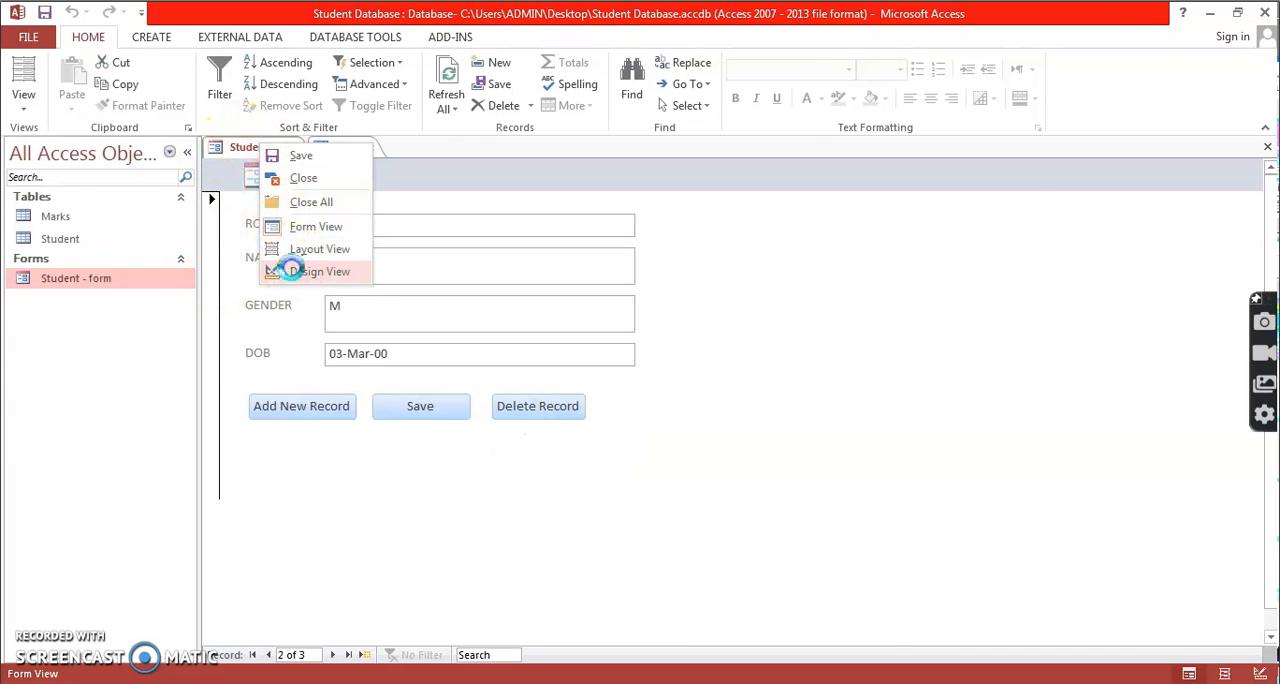
{"action": "left_click", "coordinate": [322, 271]}
{"action": "left_click", "coordinate": [302, 92]}
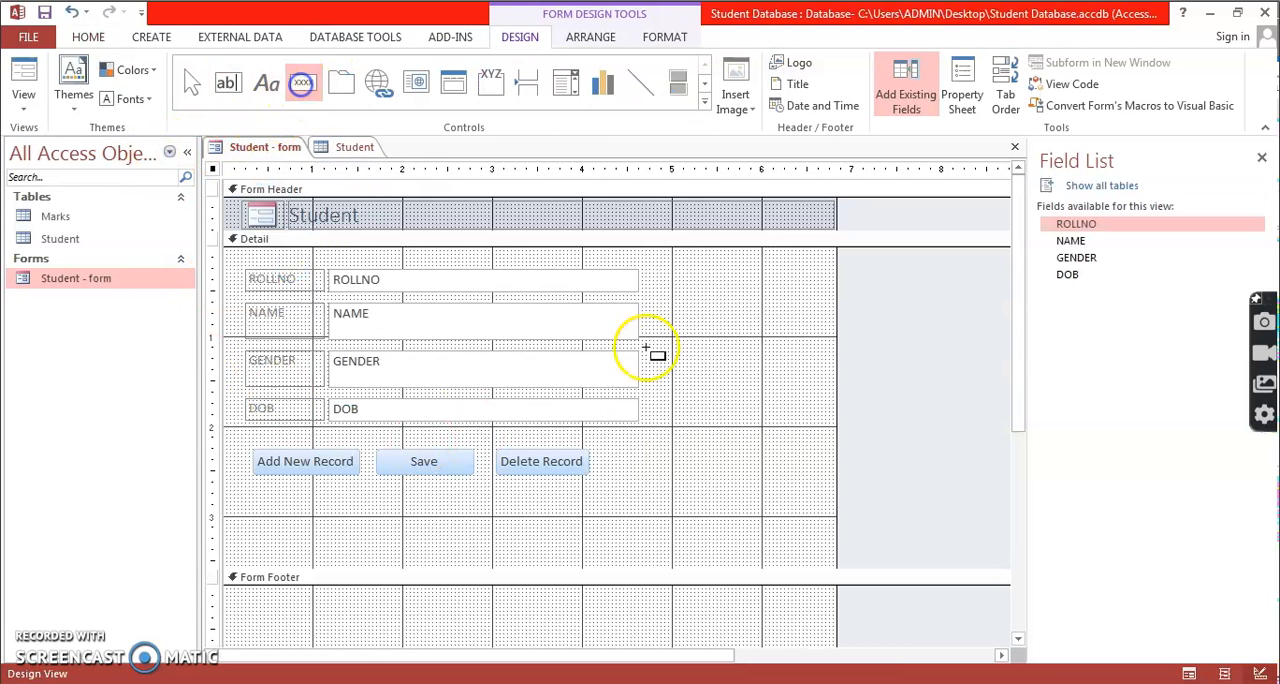
{"action": "left_click_drag", "start_coordinate": [521, 500], "coordinate": [657, 533]}
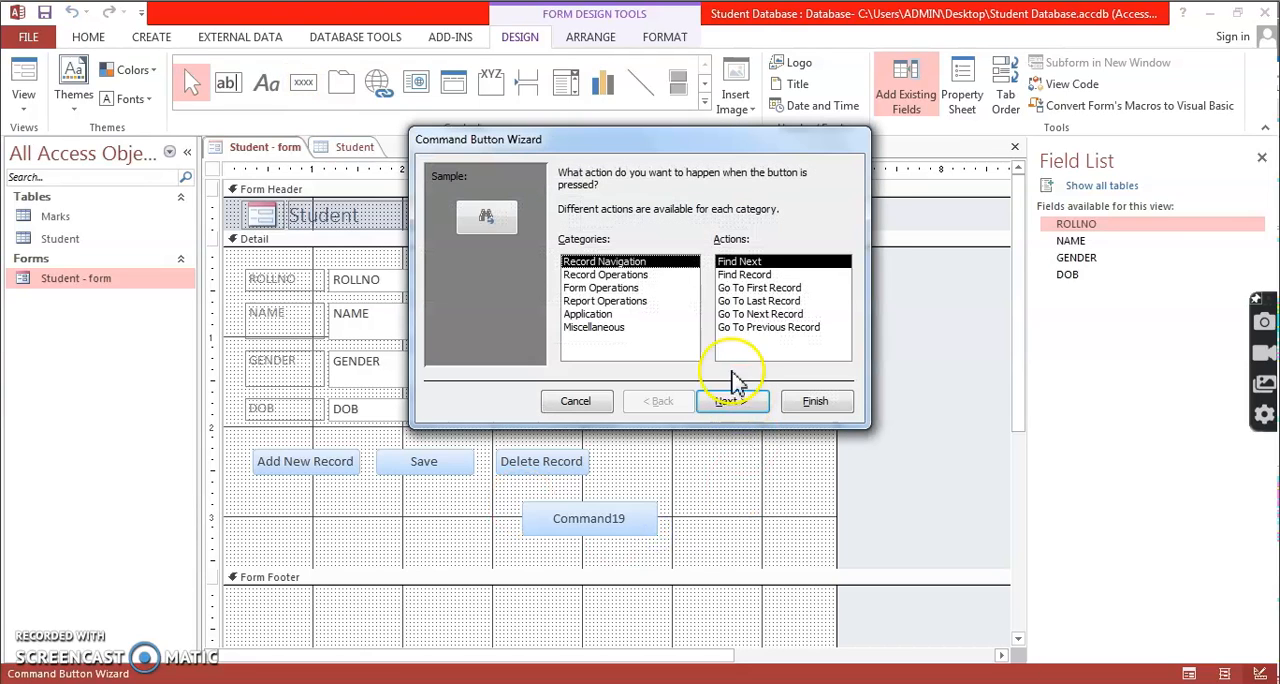
{"action": "left_click", "coordinate": [633, 277]}
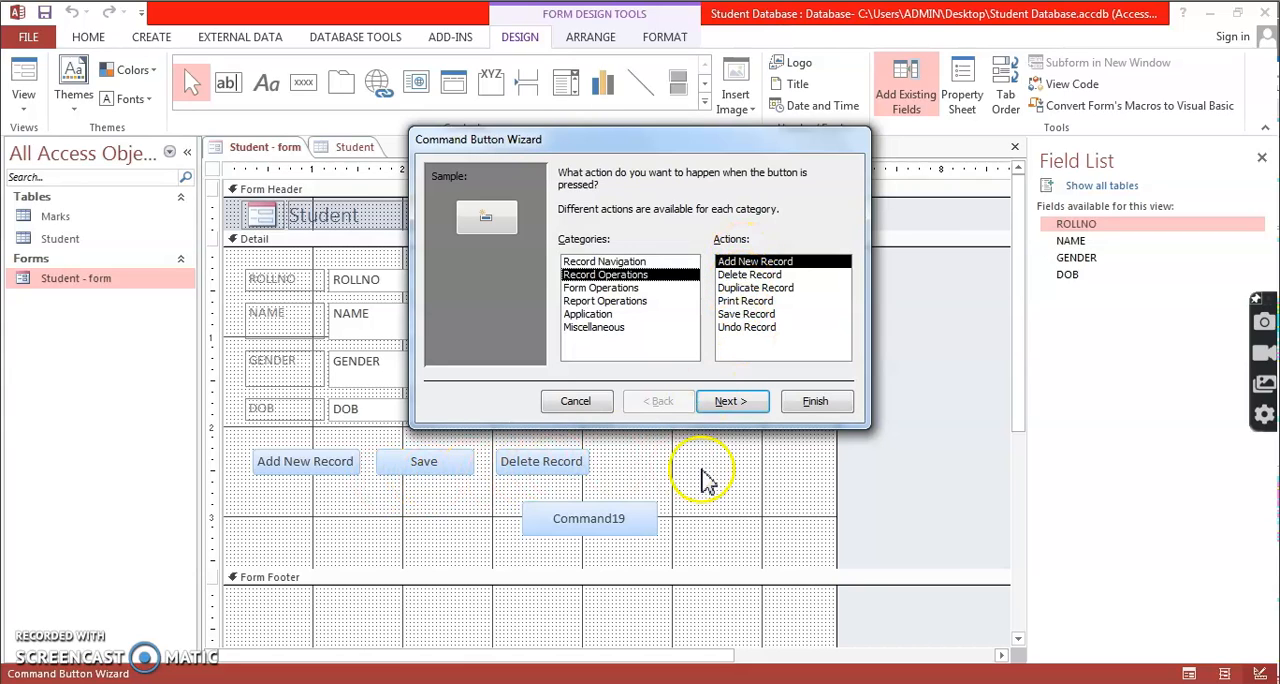
{"action": "left_click", "coordinate": [577, 404]}
{"action": "key", "text": "Delete"}
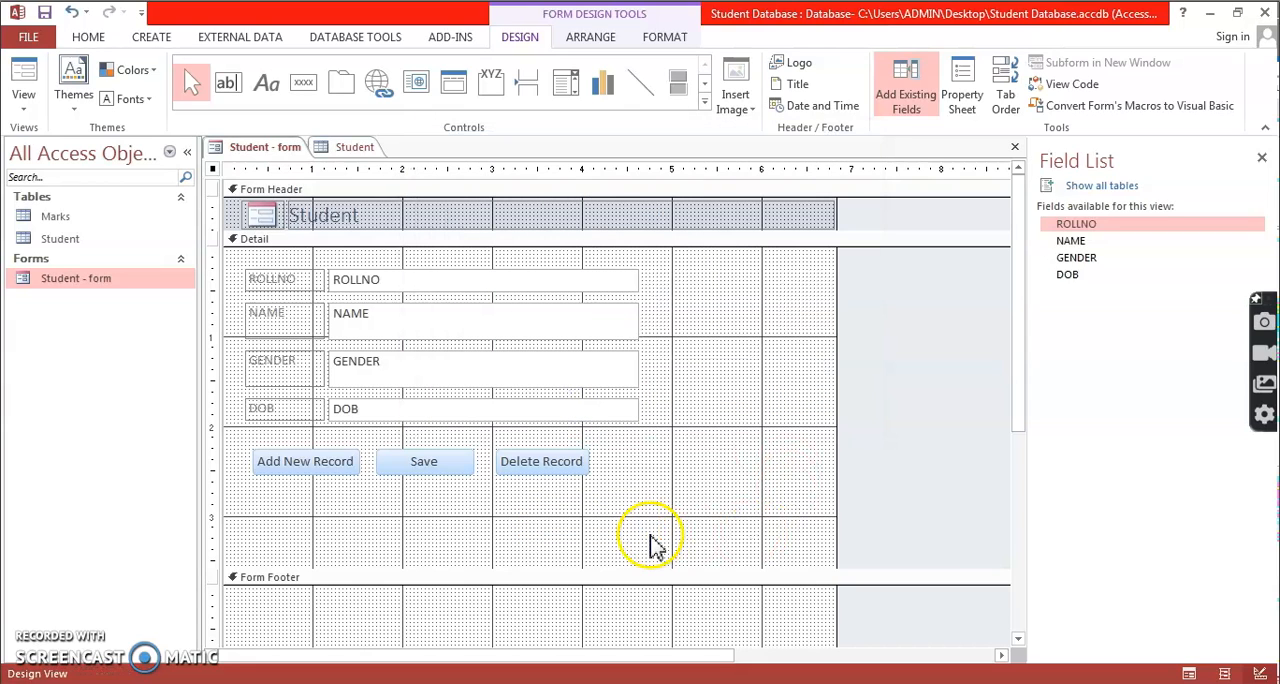